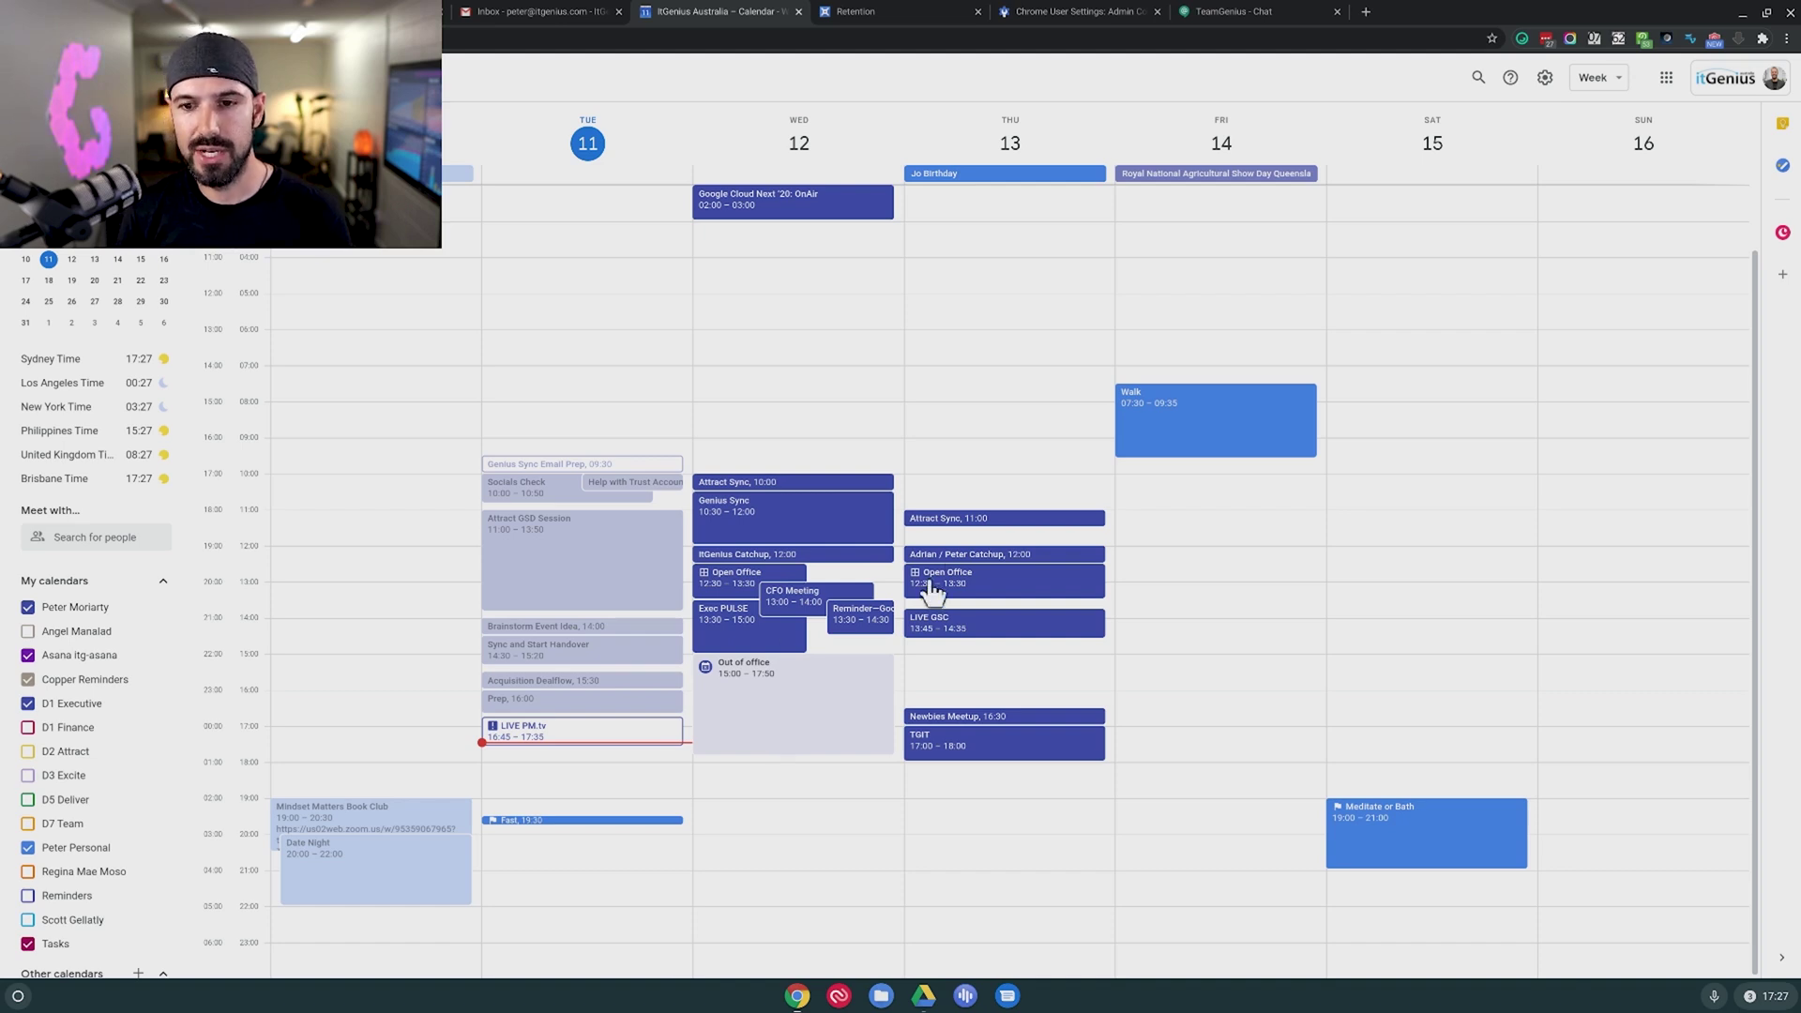
Step: Save Friday 11:00–16:50 as out of office, declining meetings, then draft a Thursday 10:15 event
drag(1152, 514, 1158, 718)
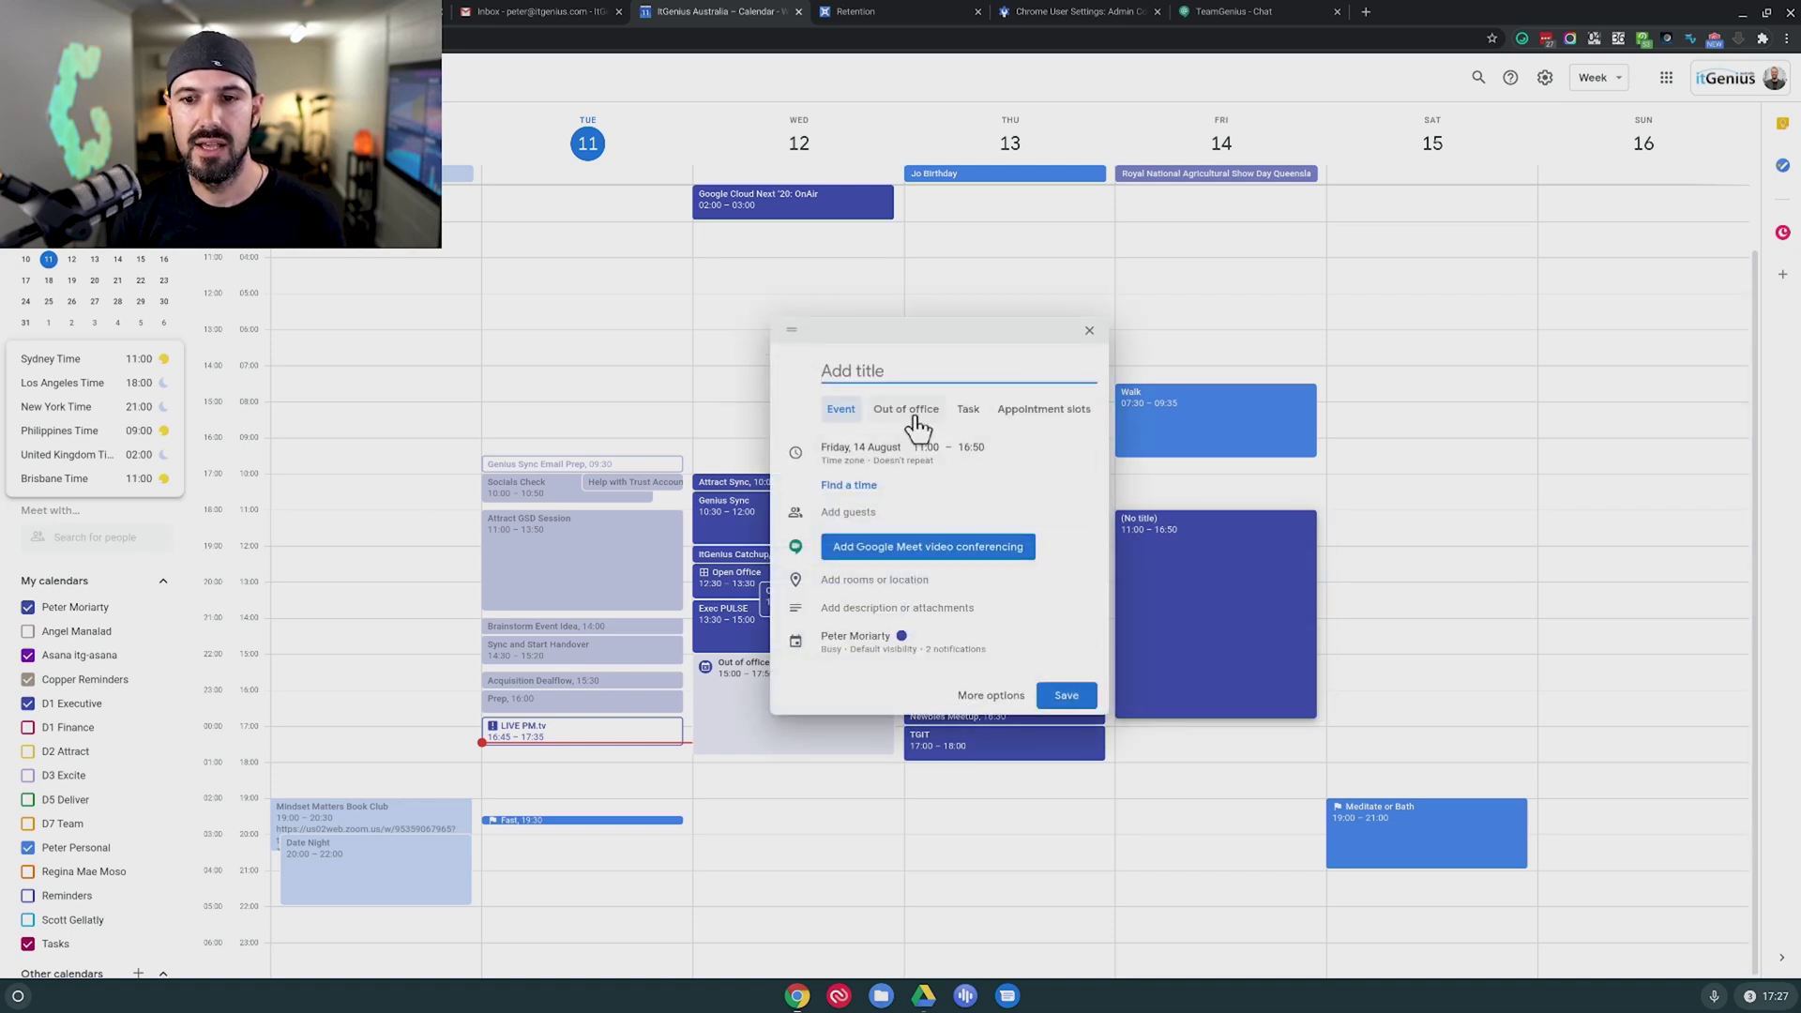
click(914, 414)
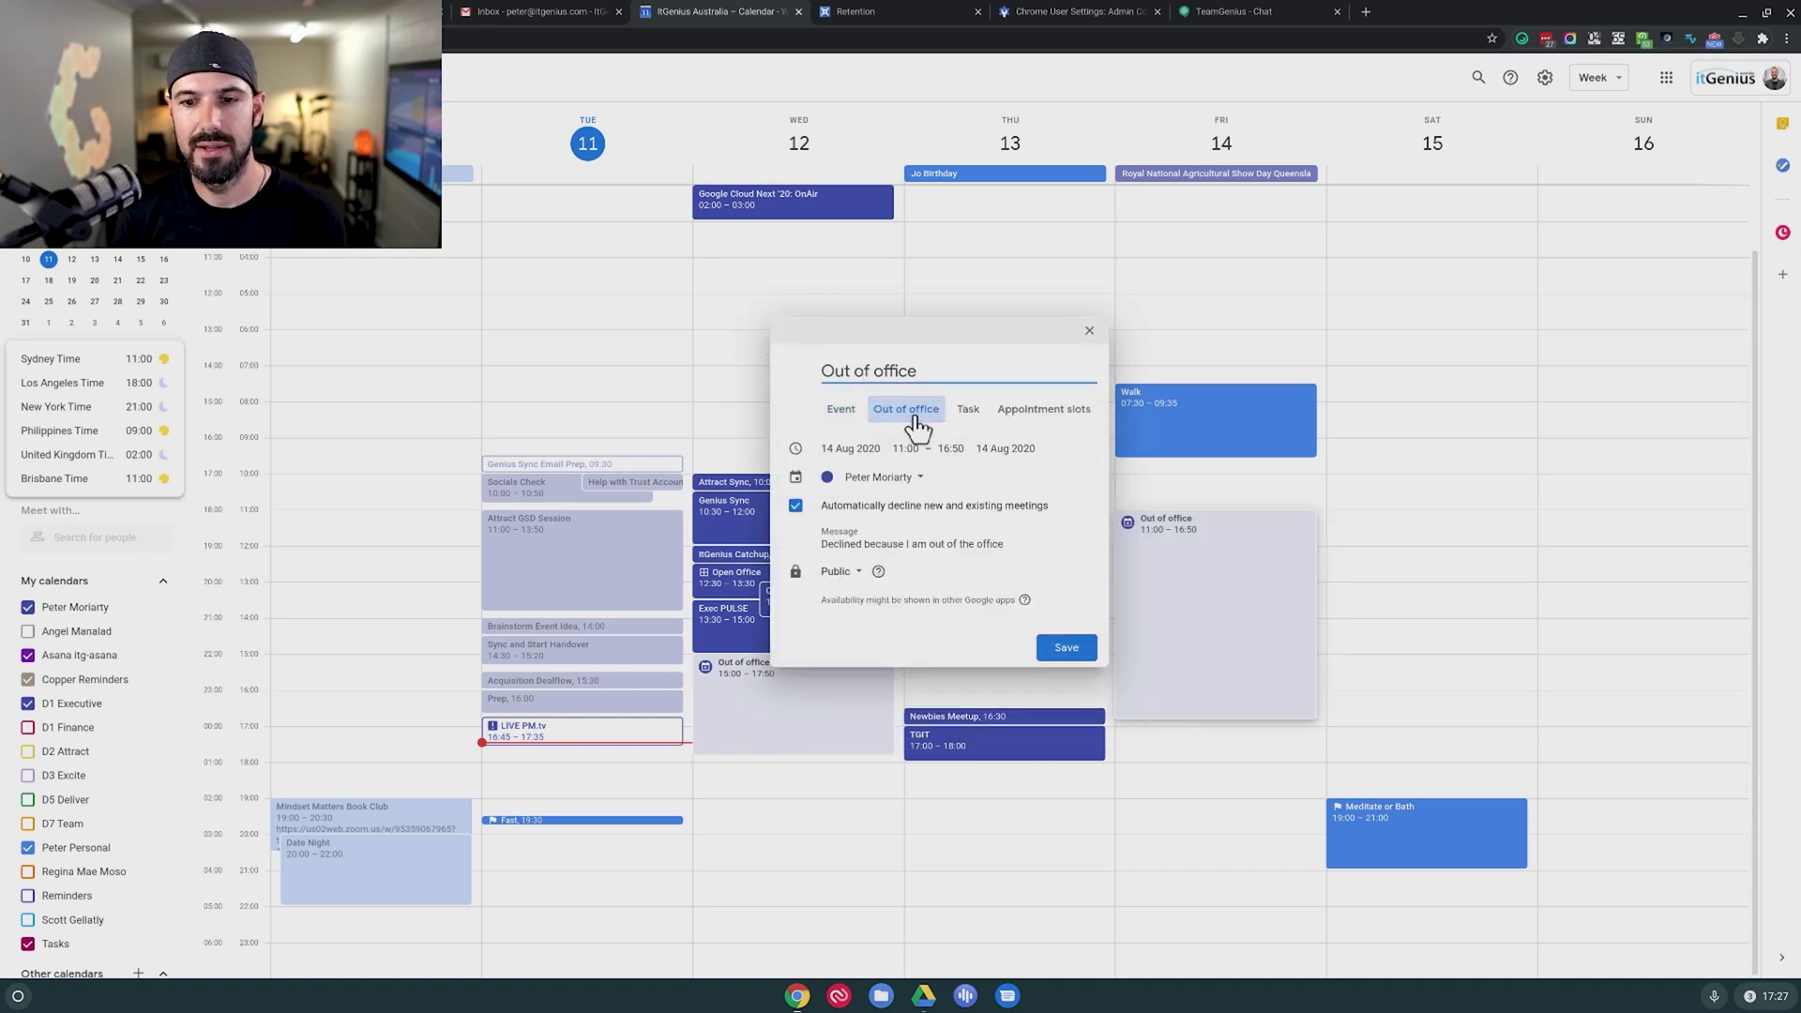
click(1061, 650)
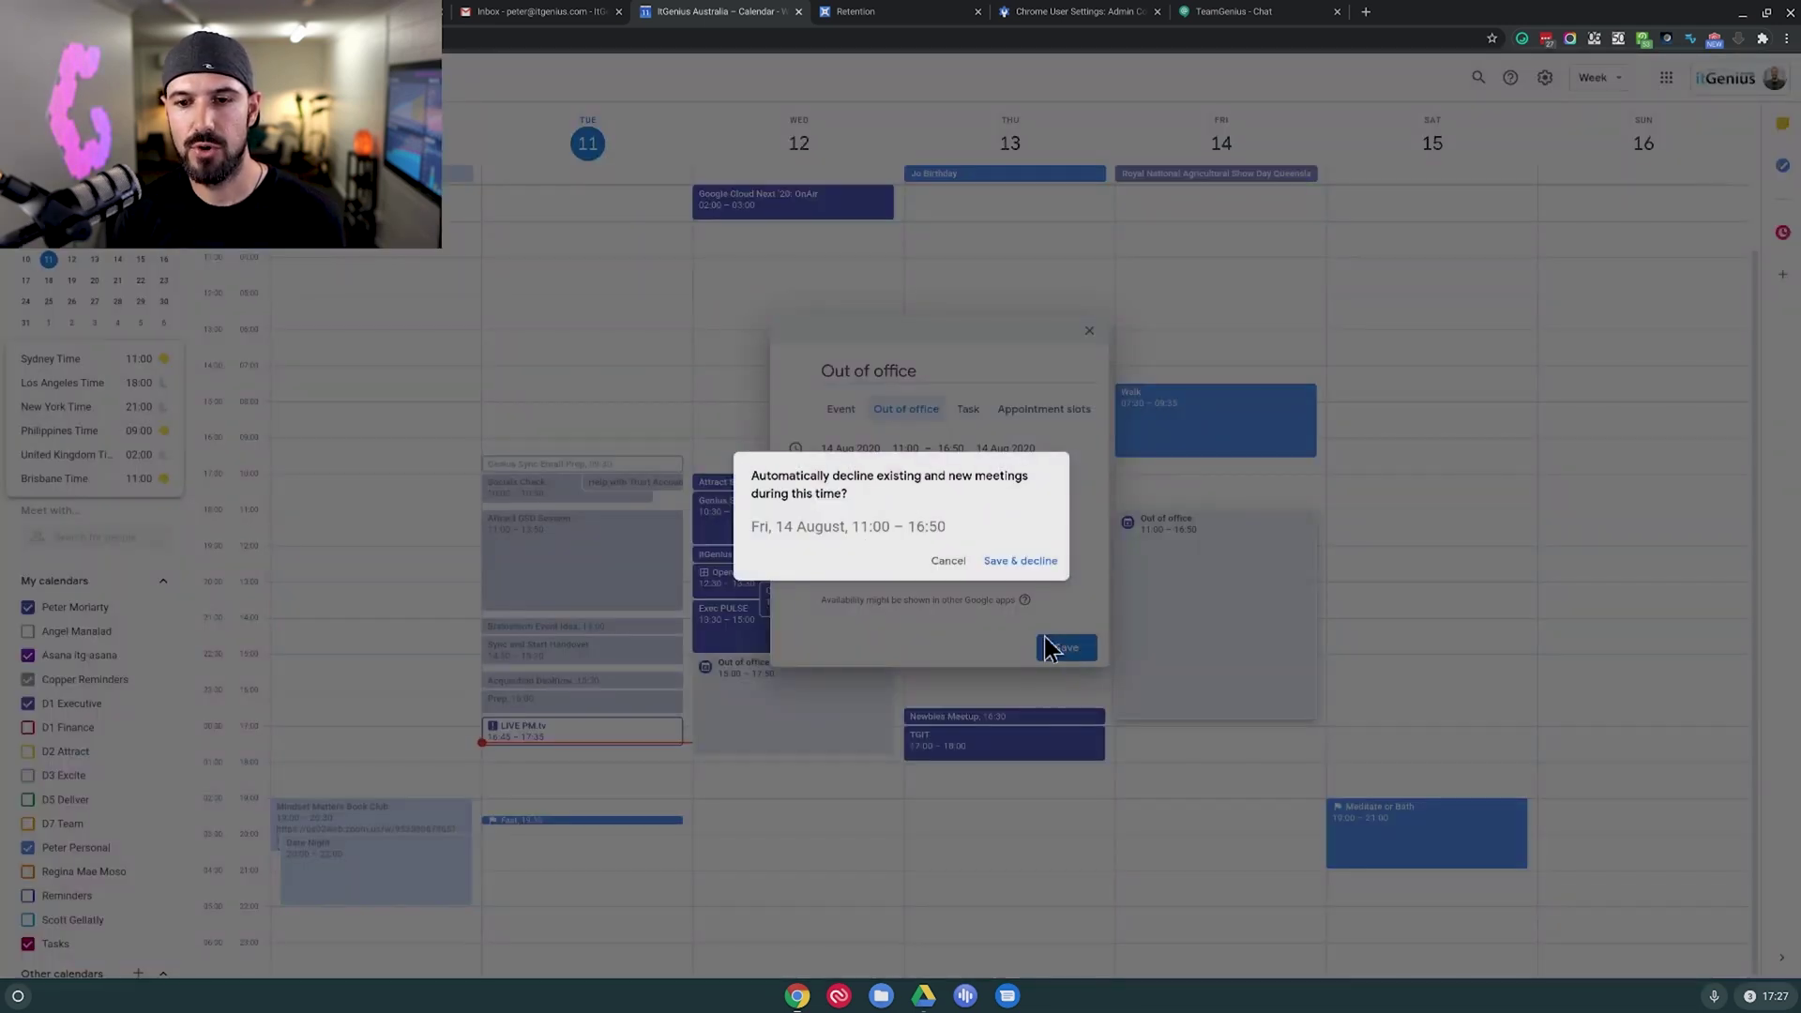
drag(746, 473, 945, 519)
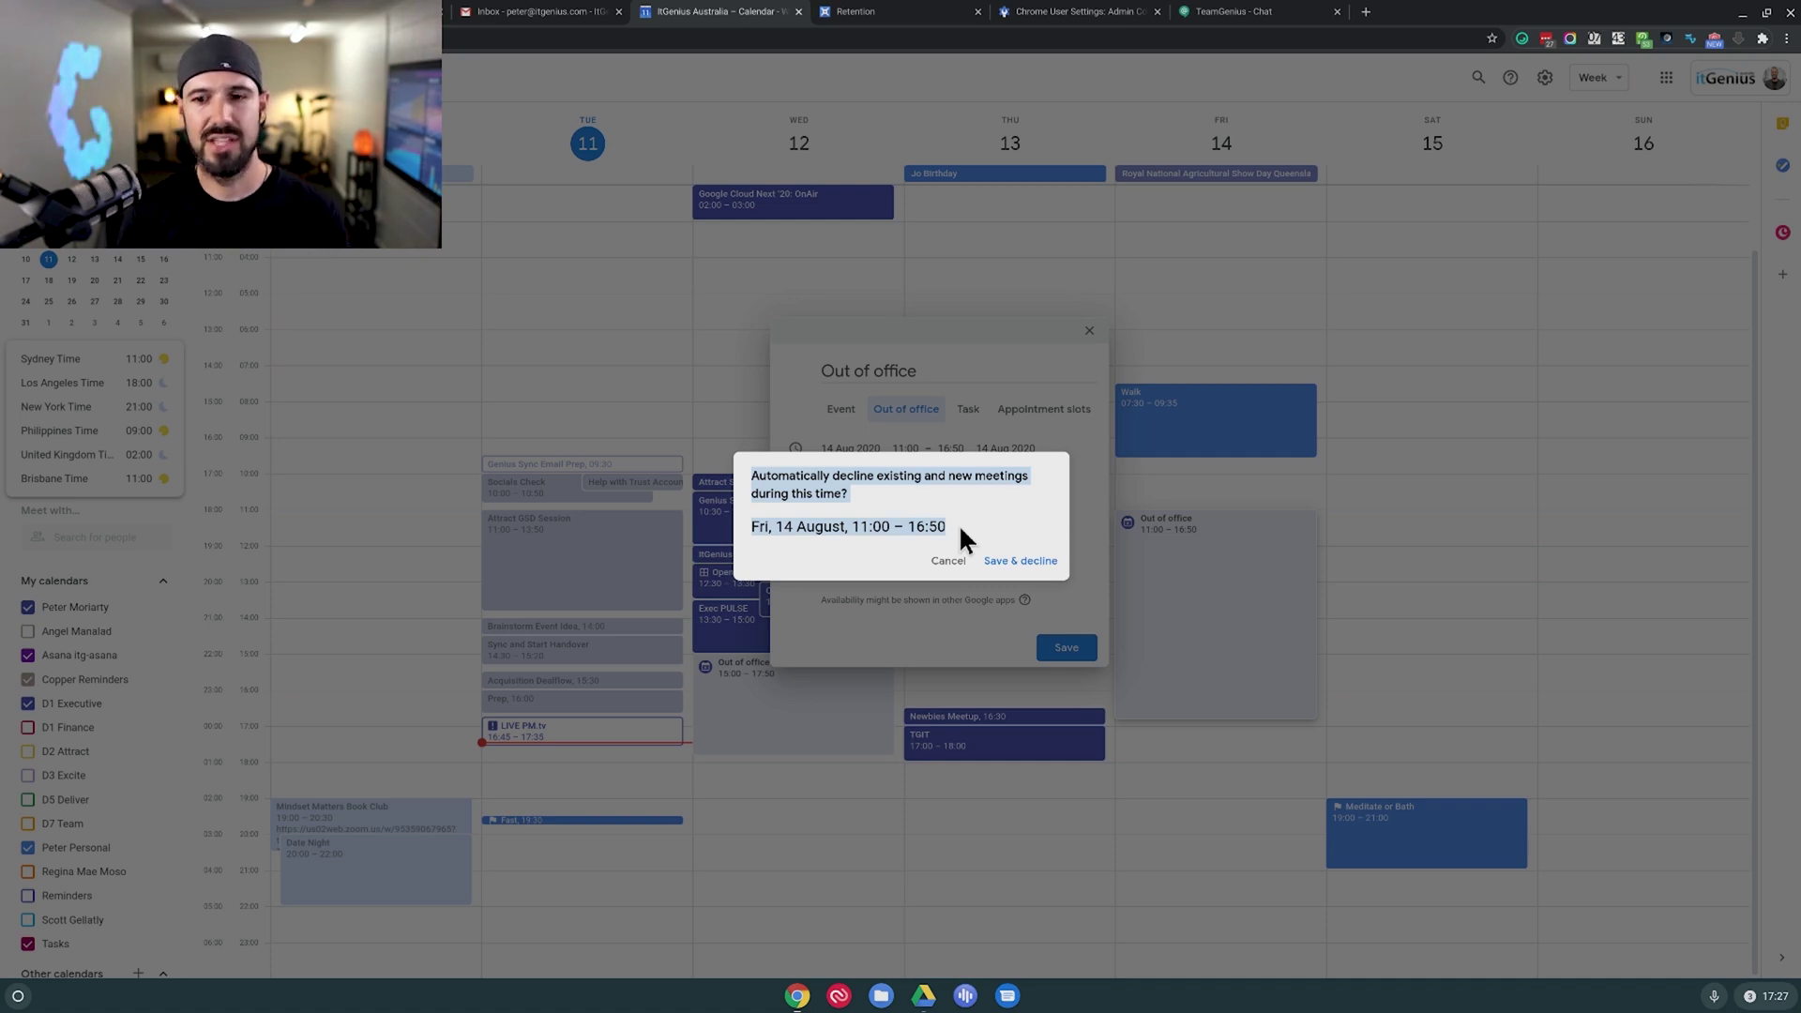
click(995, 561)
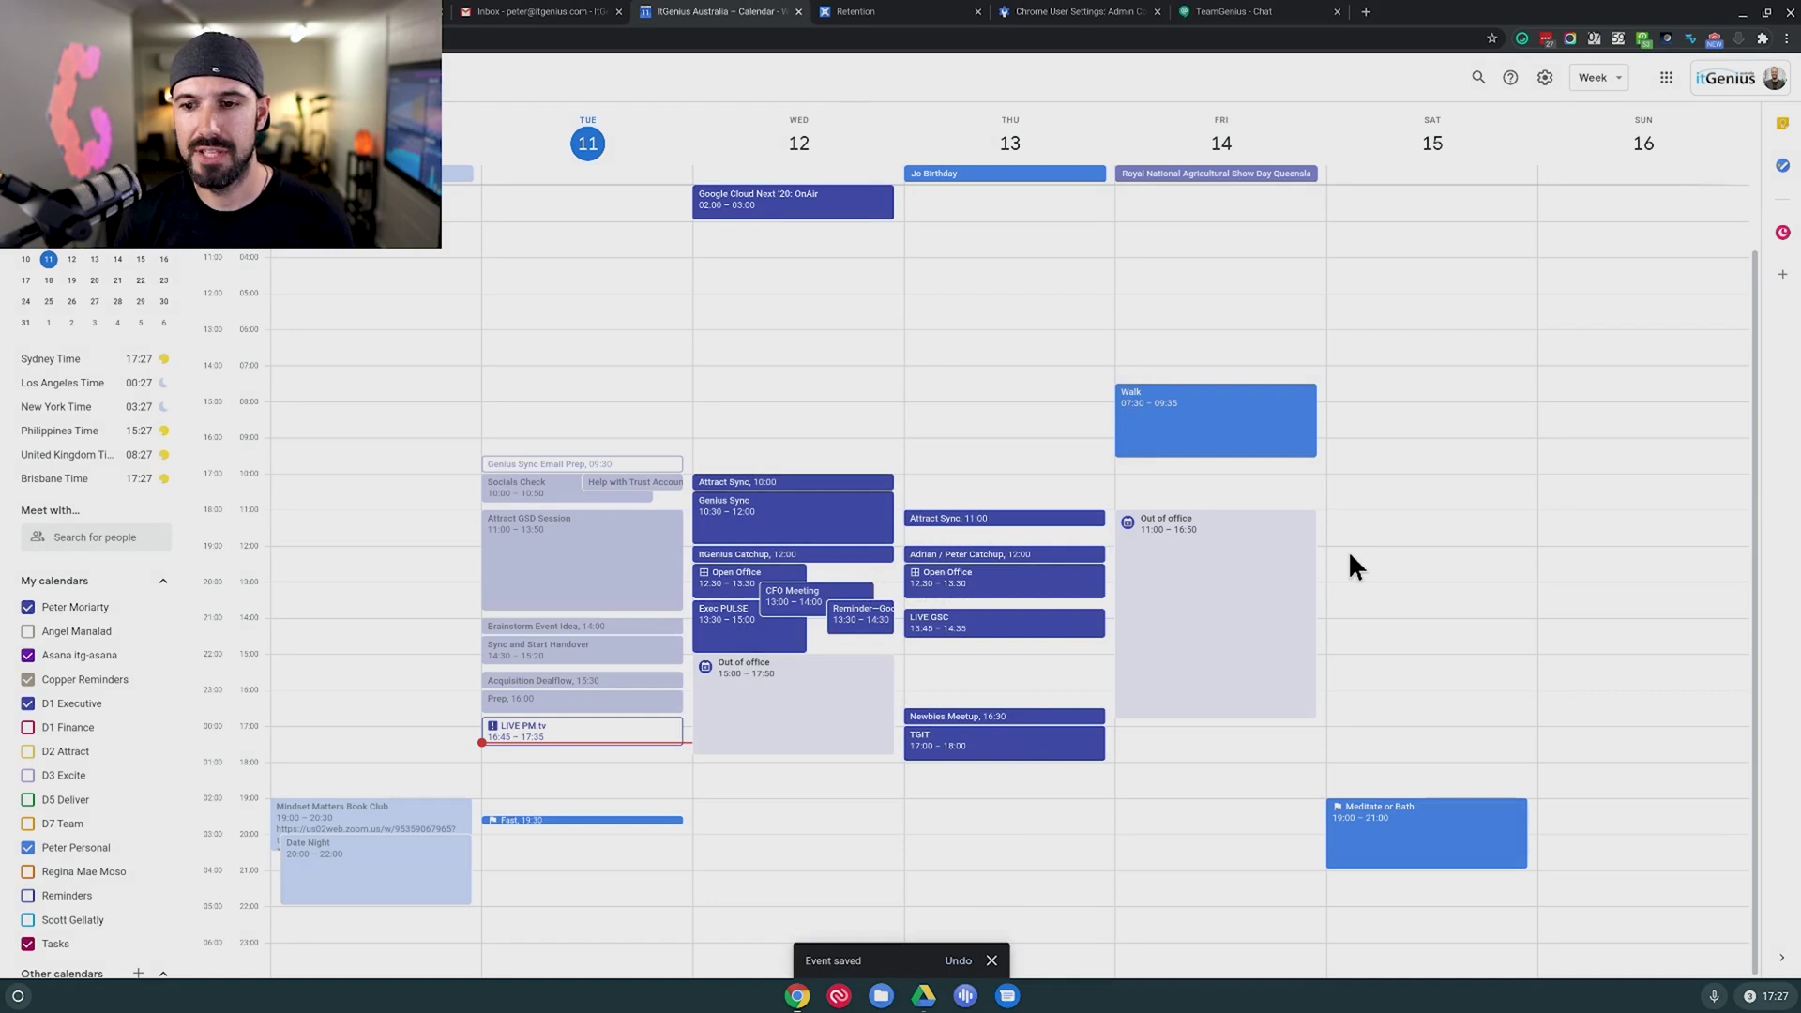
drag(1105, 482, 1071, 659)
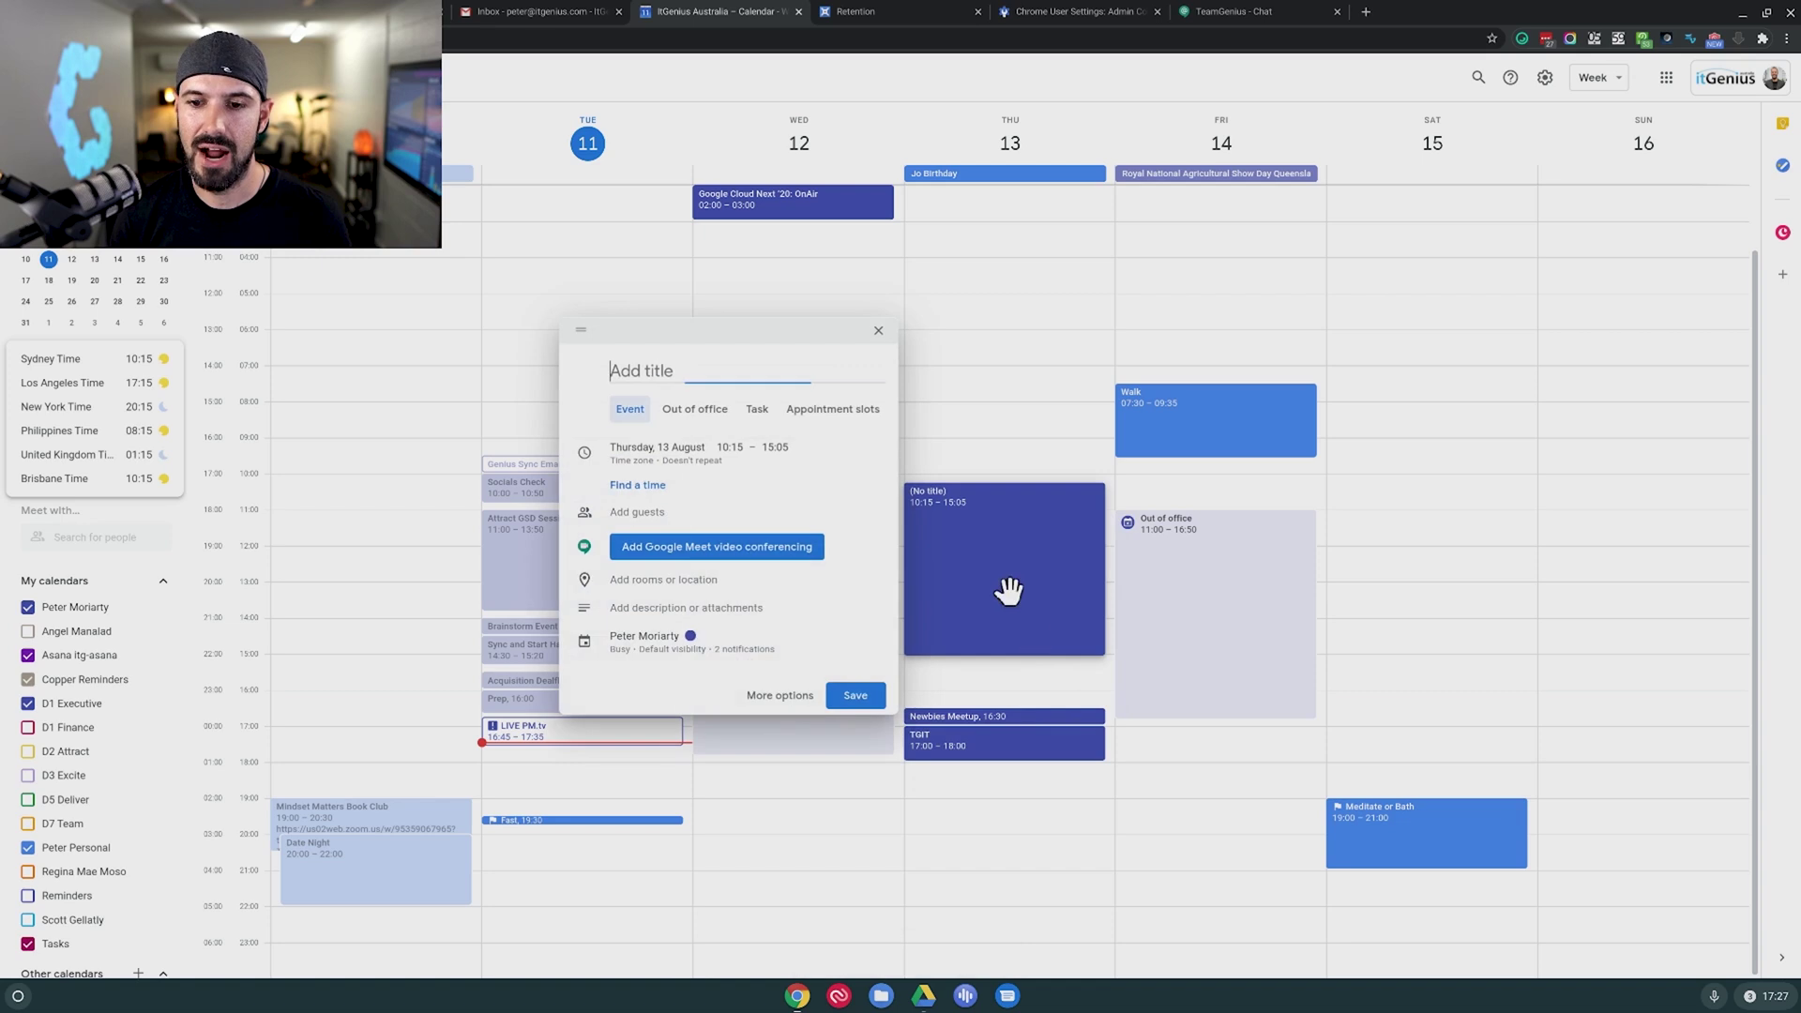
click(712, 413)
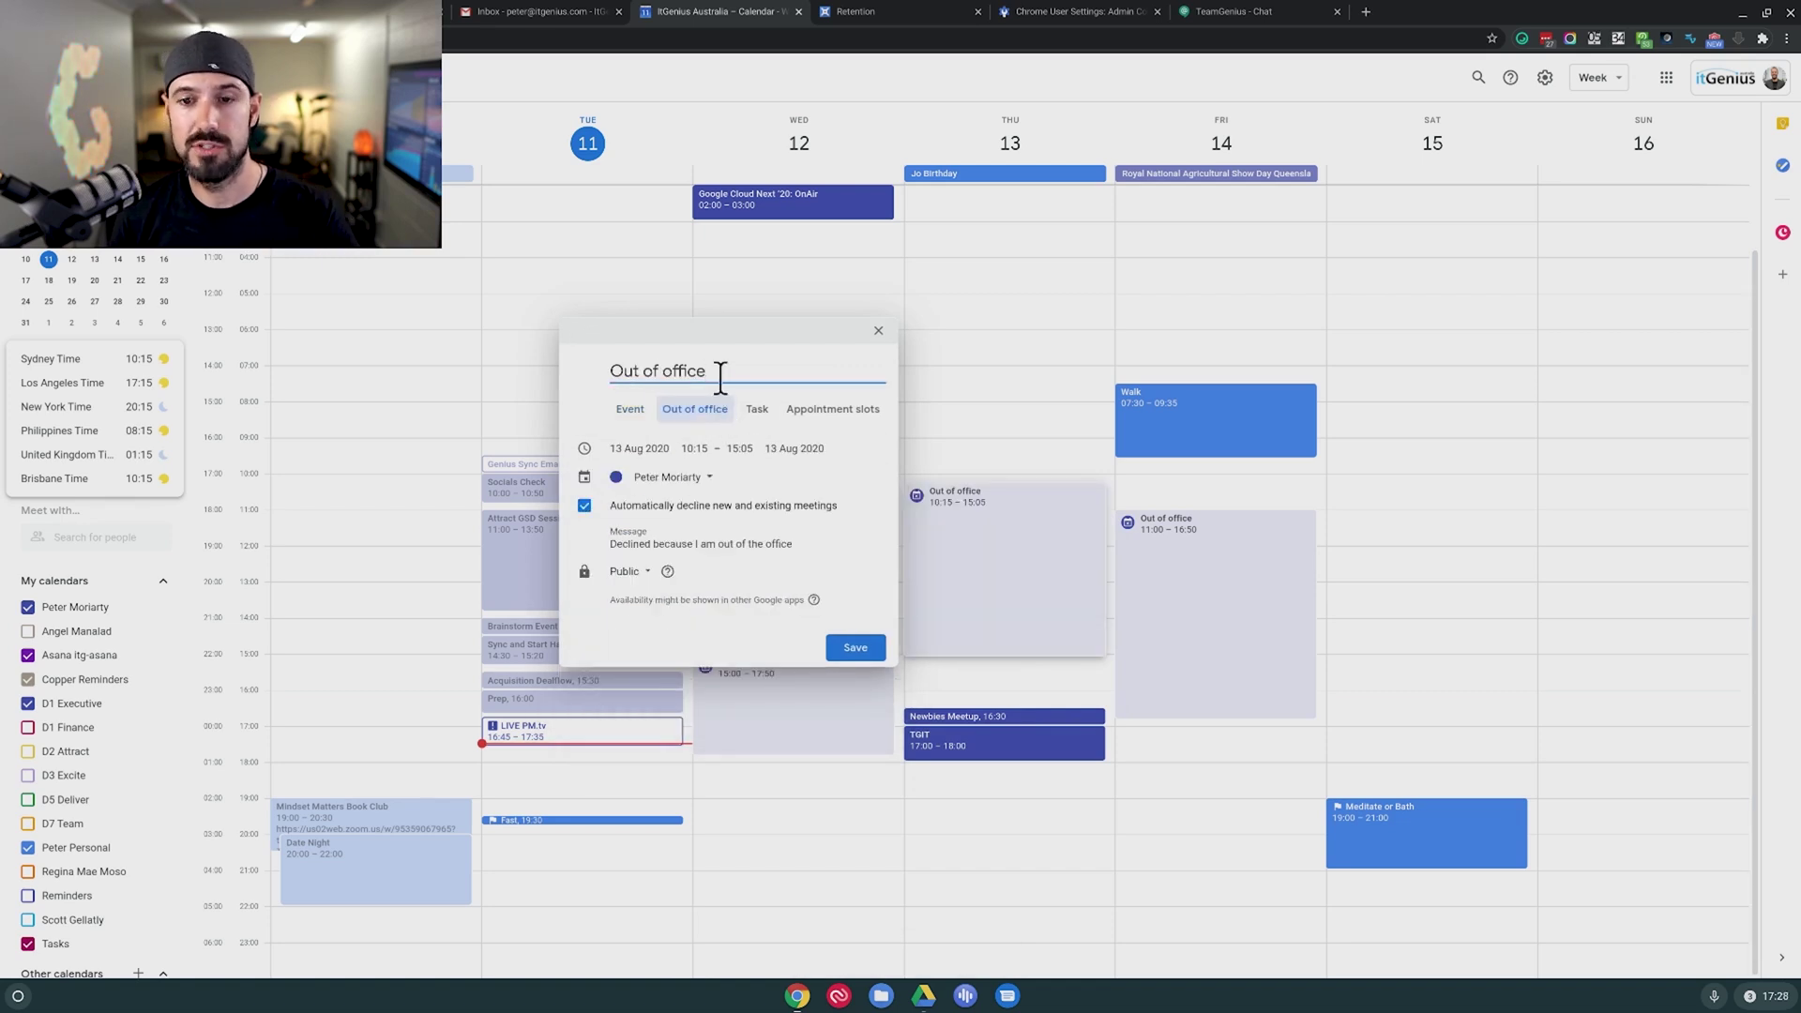
key(Escape)
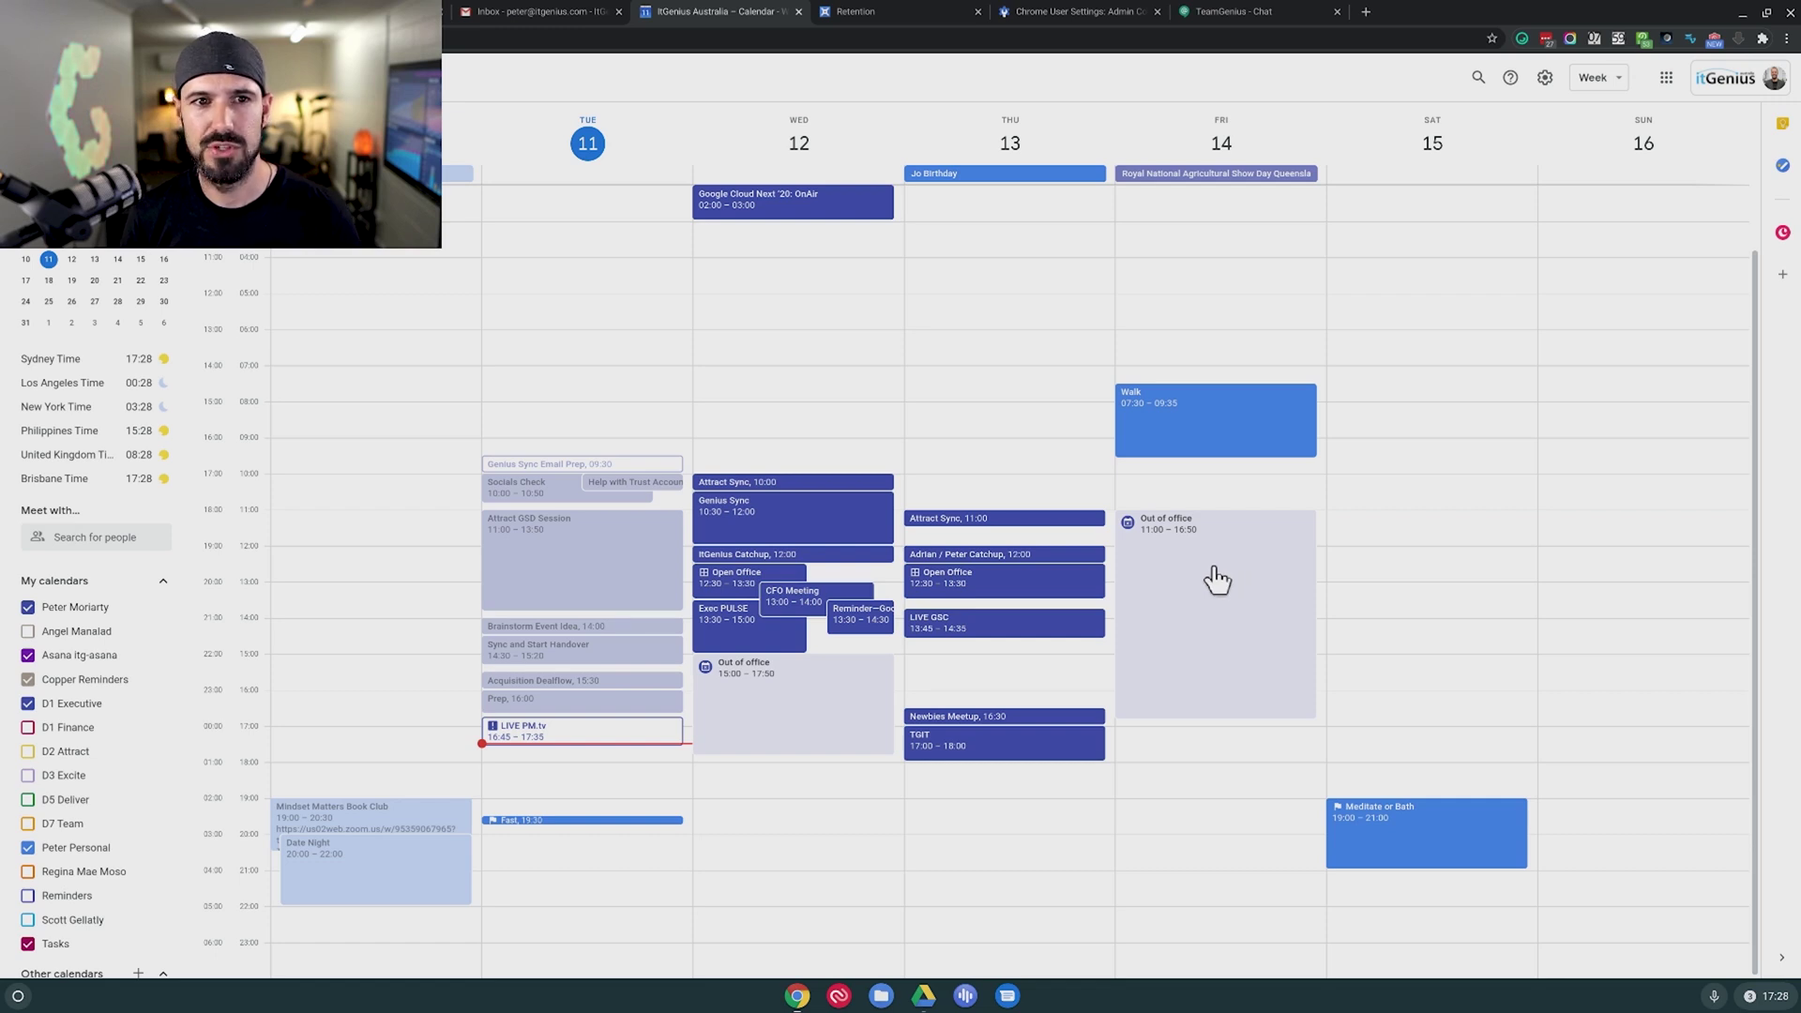
click(1321, 174)
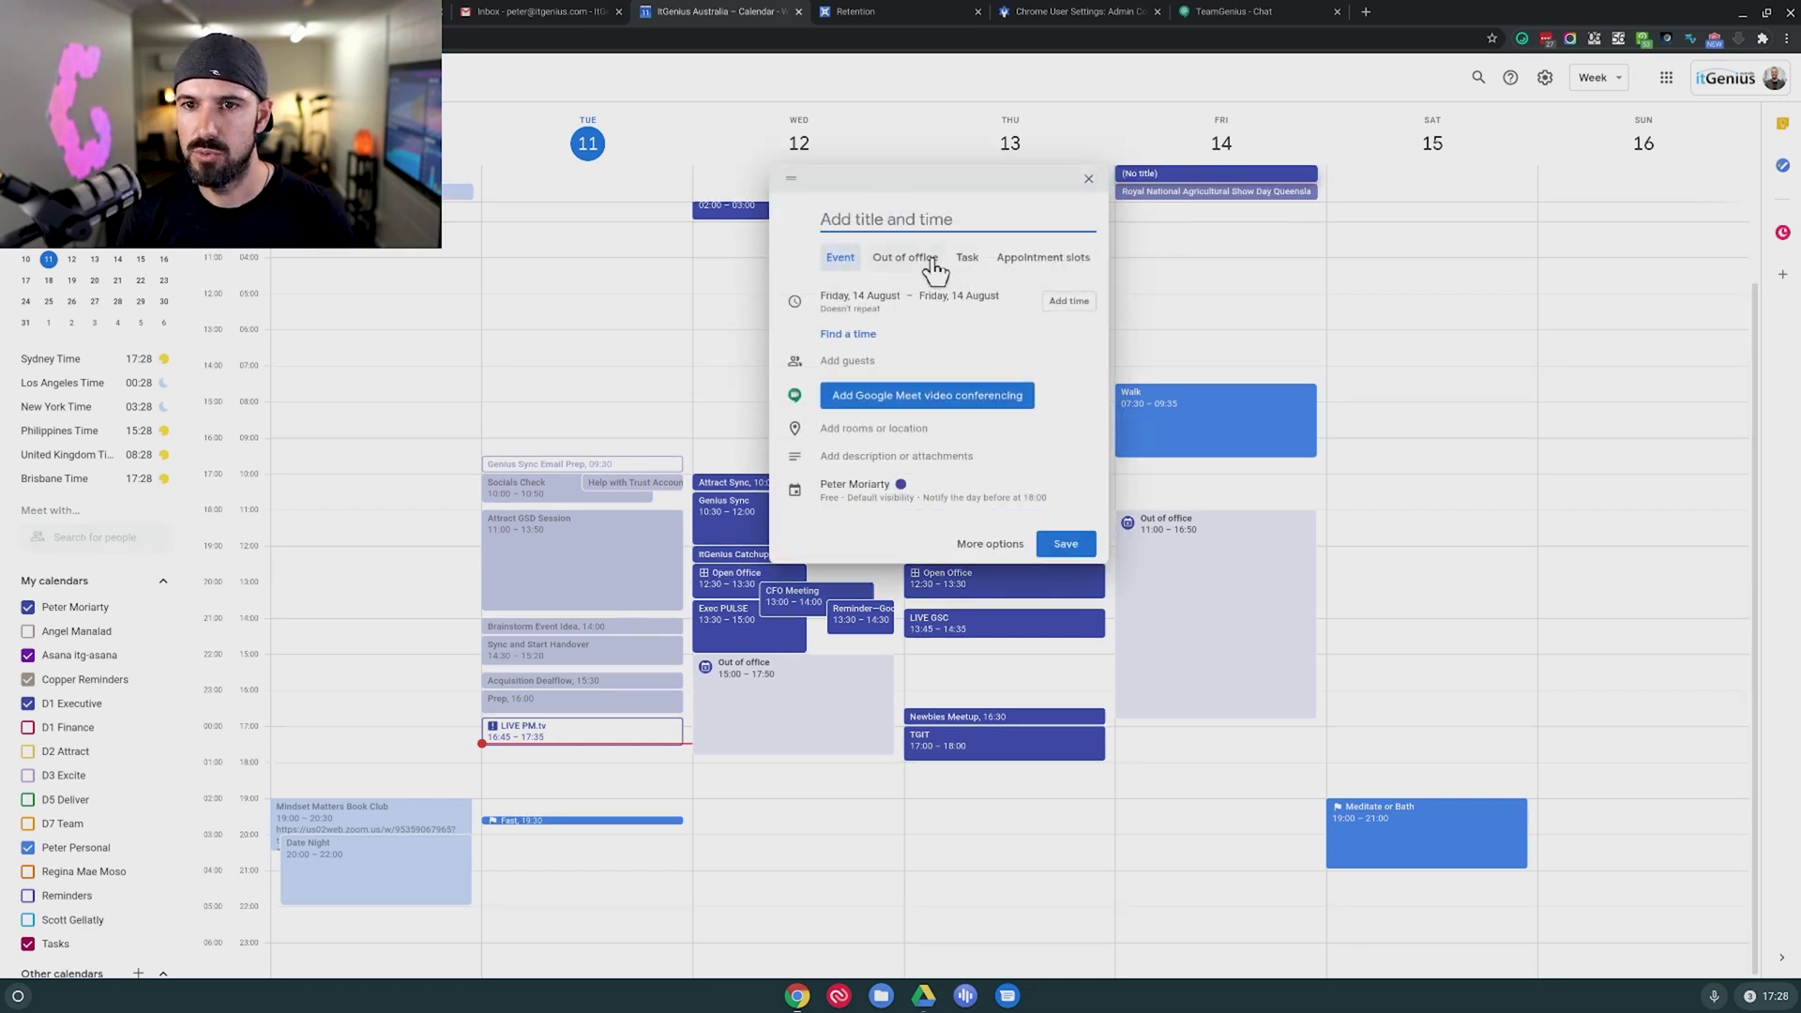
click(933, 265)
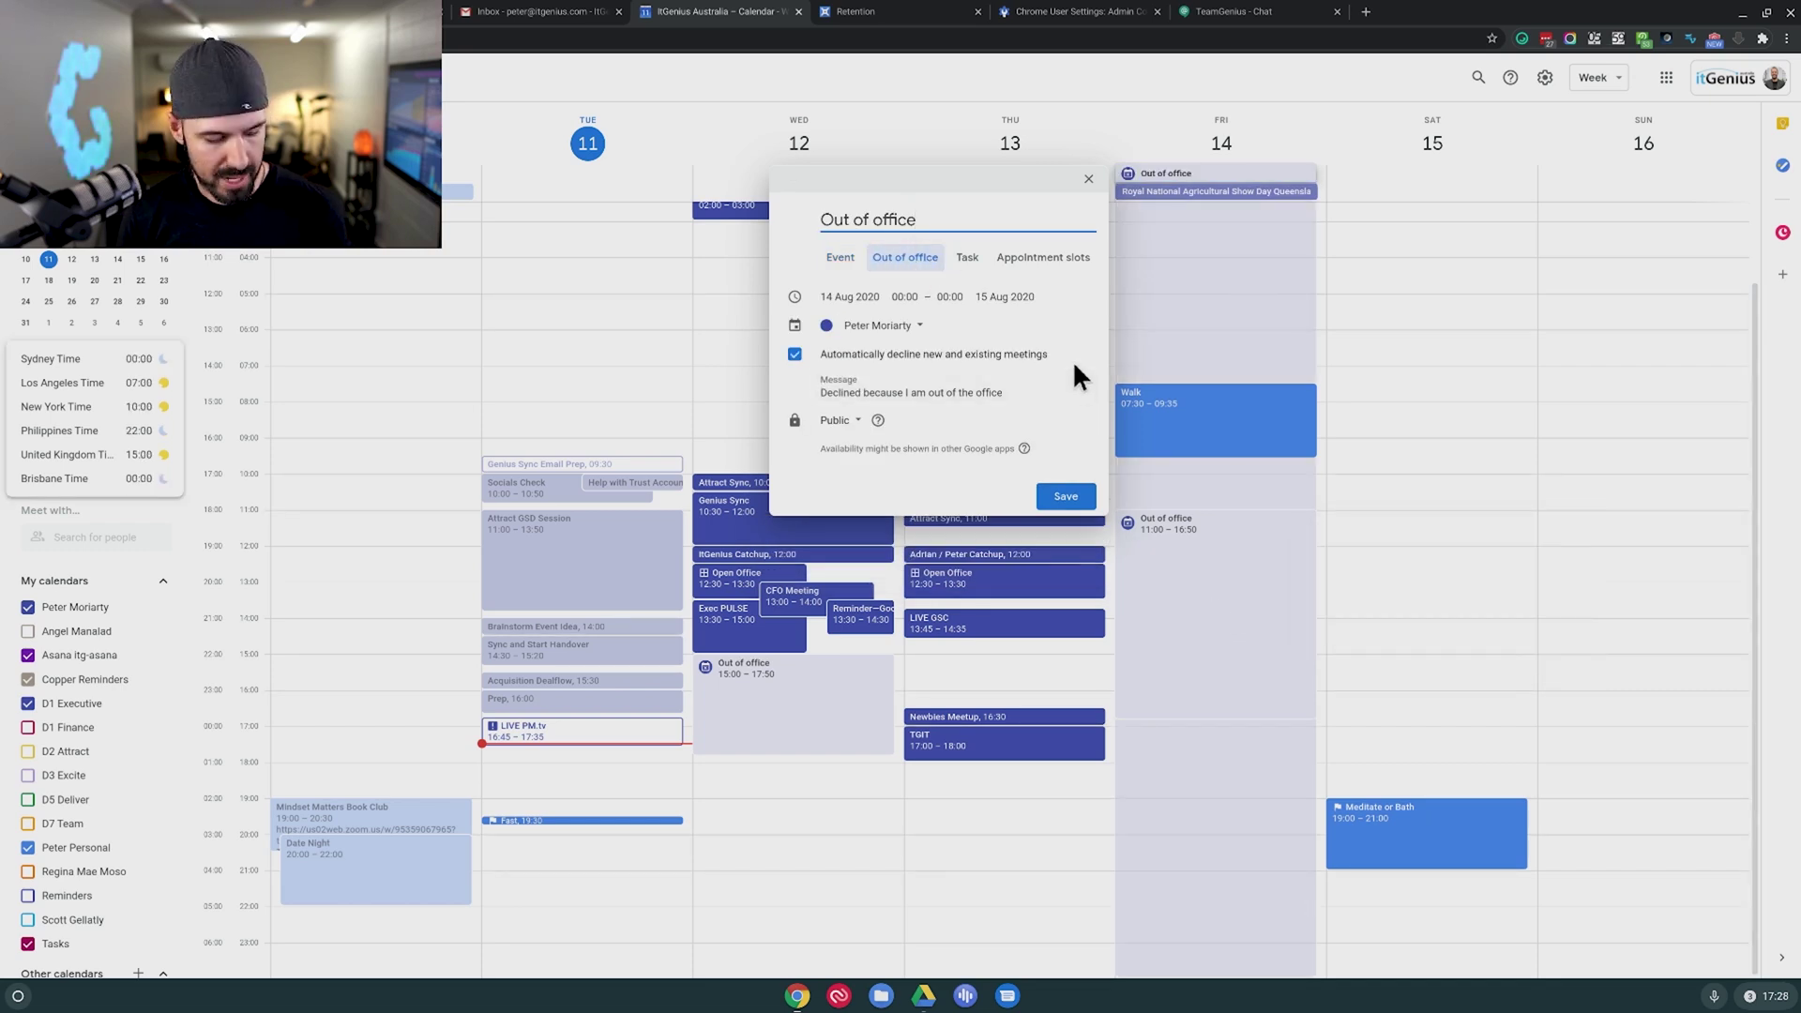
key(Escape)
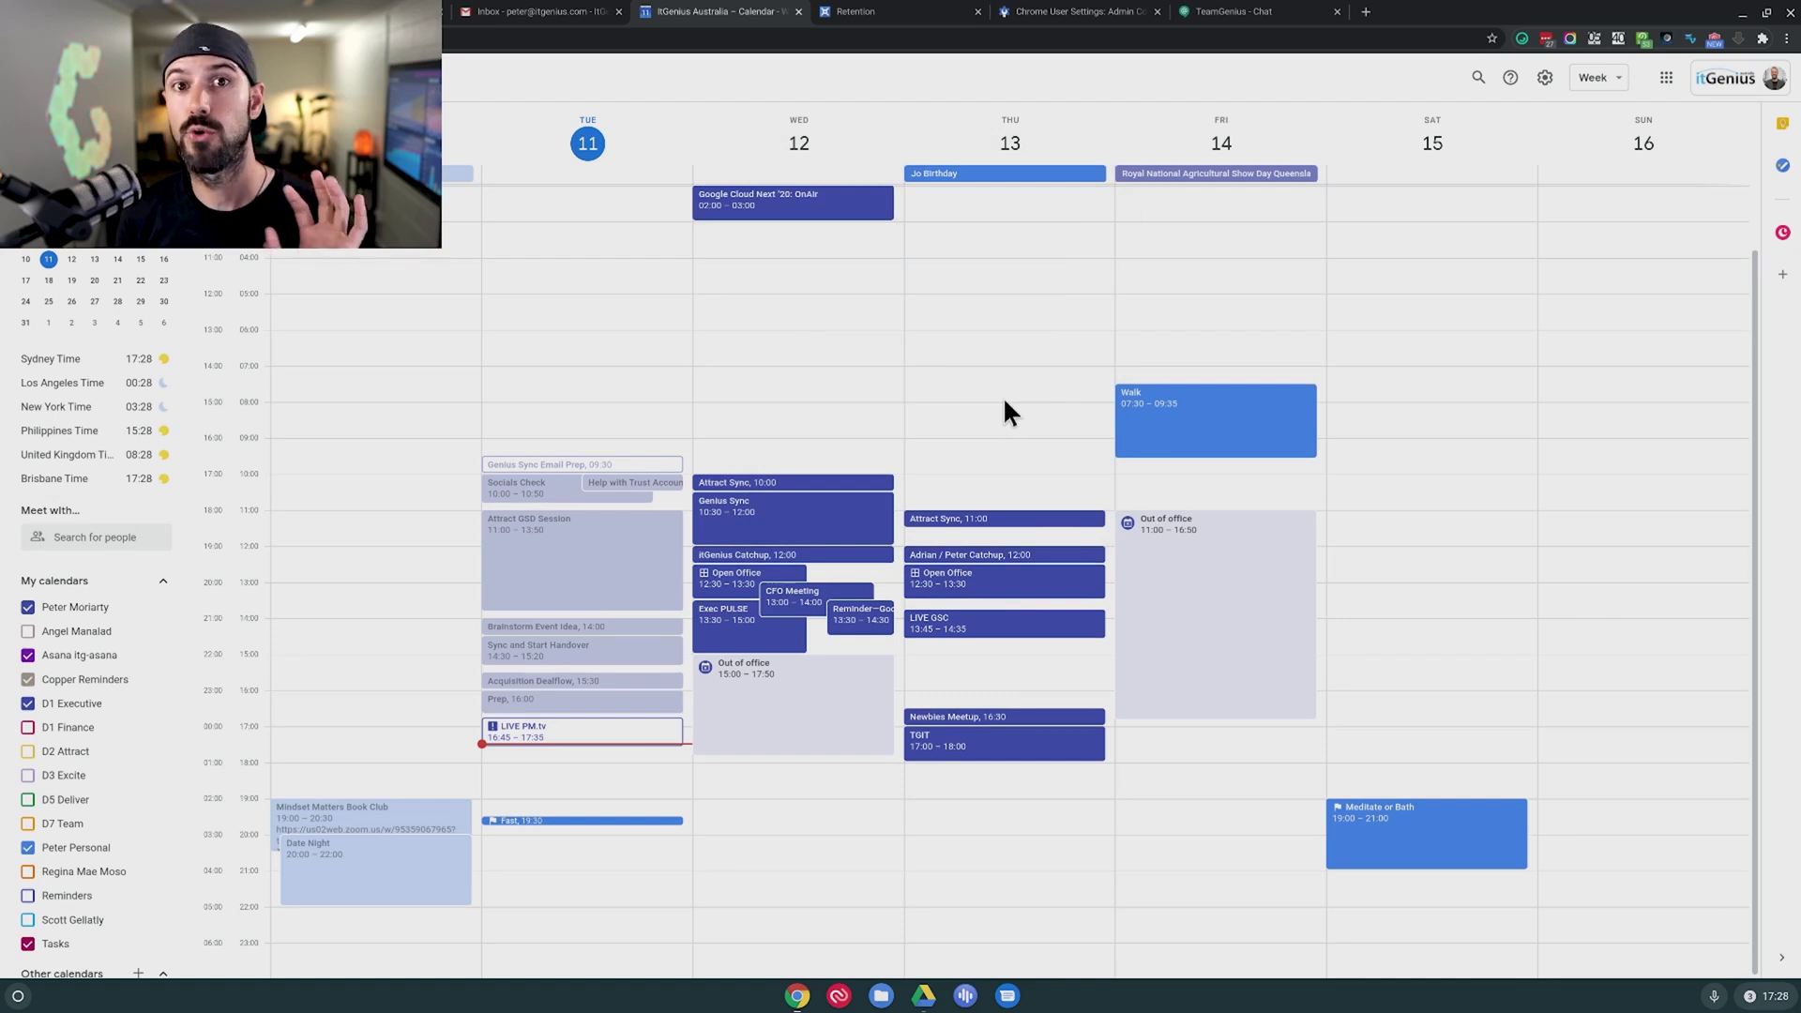
click(83, 638)
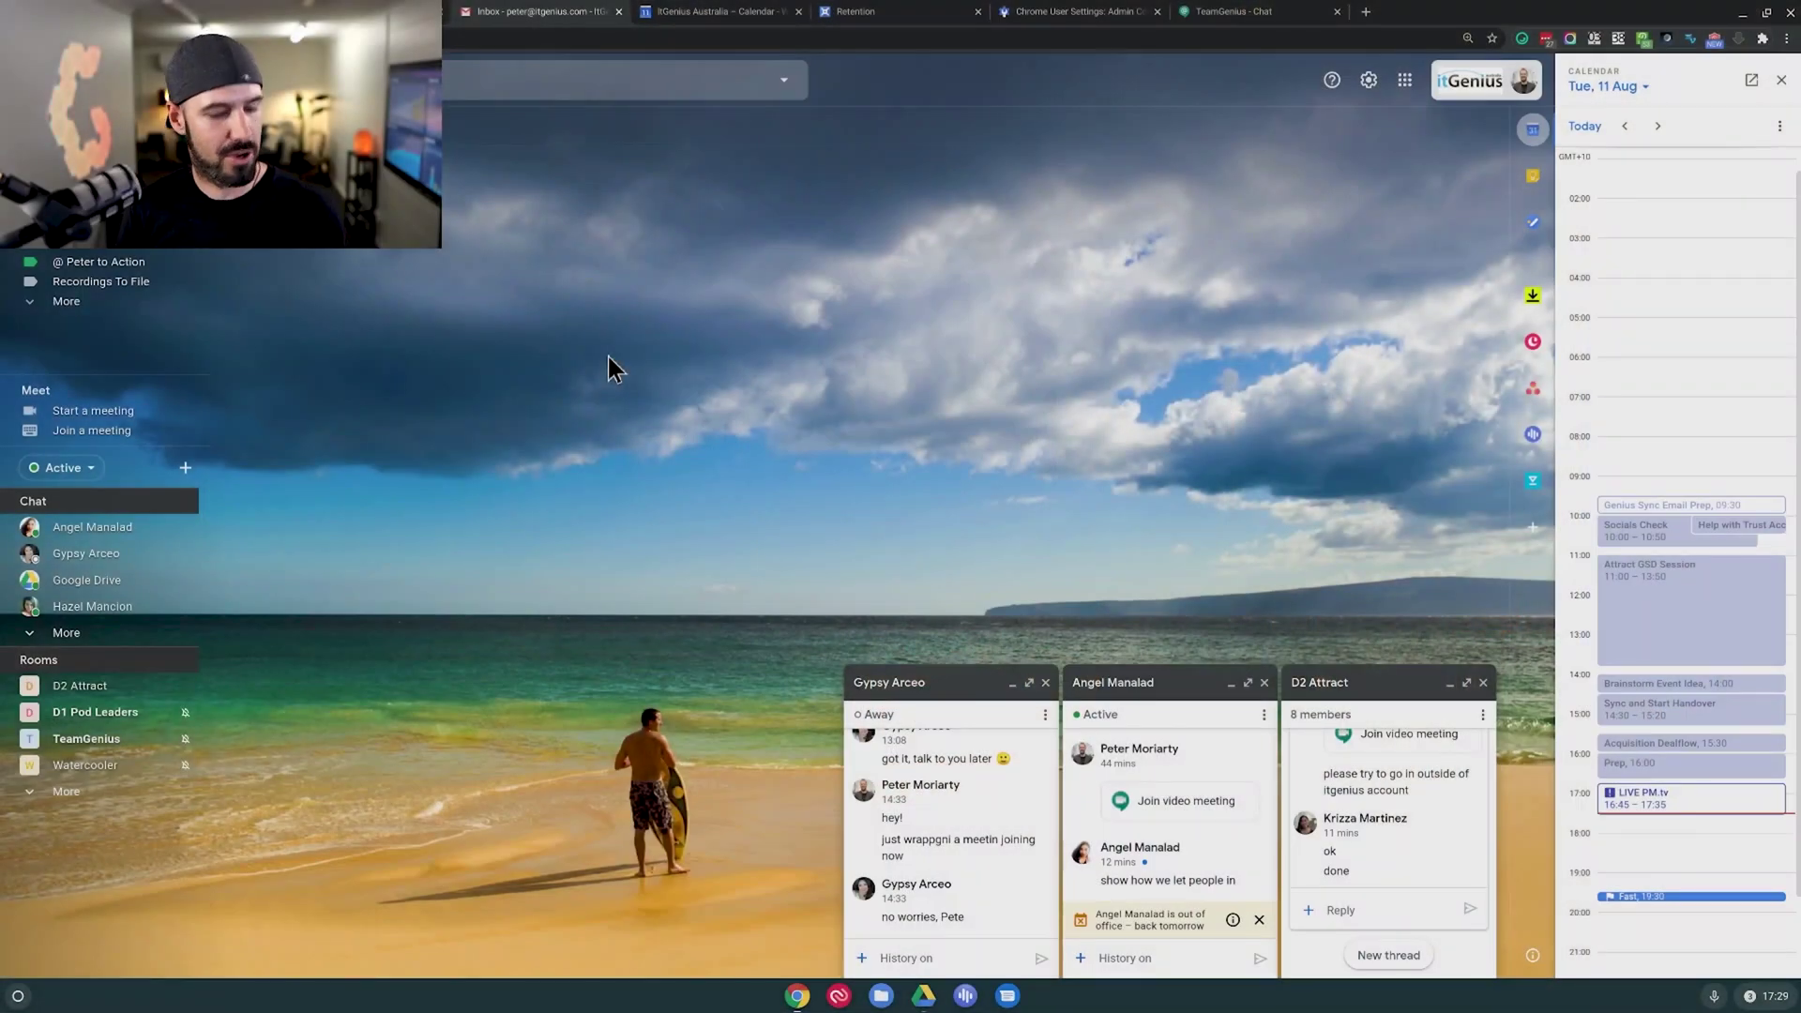
Step: Read the teammate's 'out of office until tomorrow' notice in Gmail chat, then return to Calendar
key(ctrl+equal)
key(ctrl+equal)
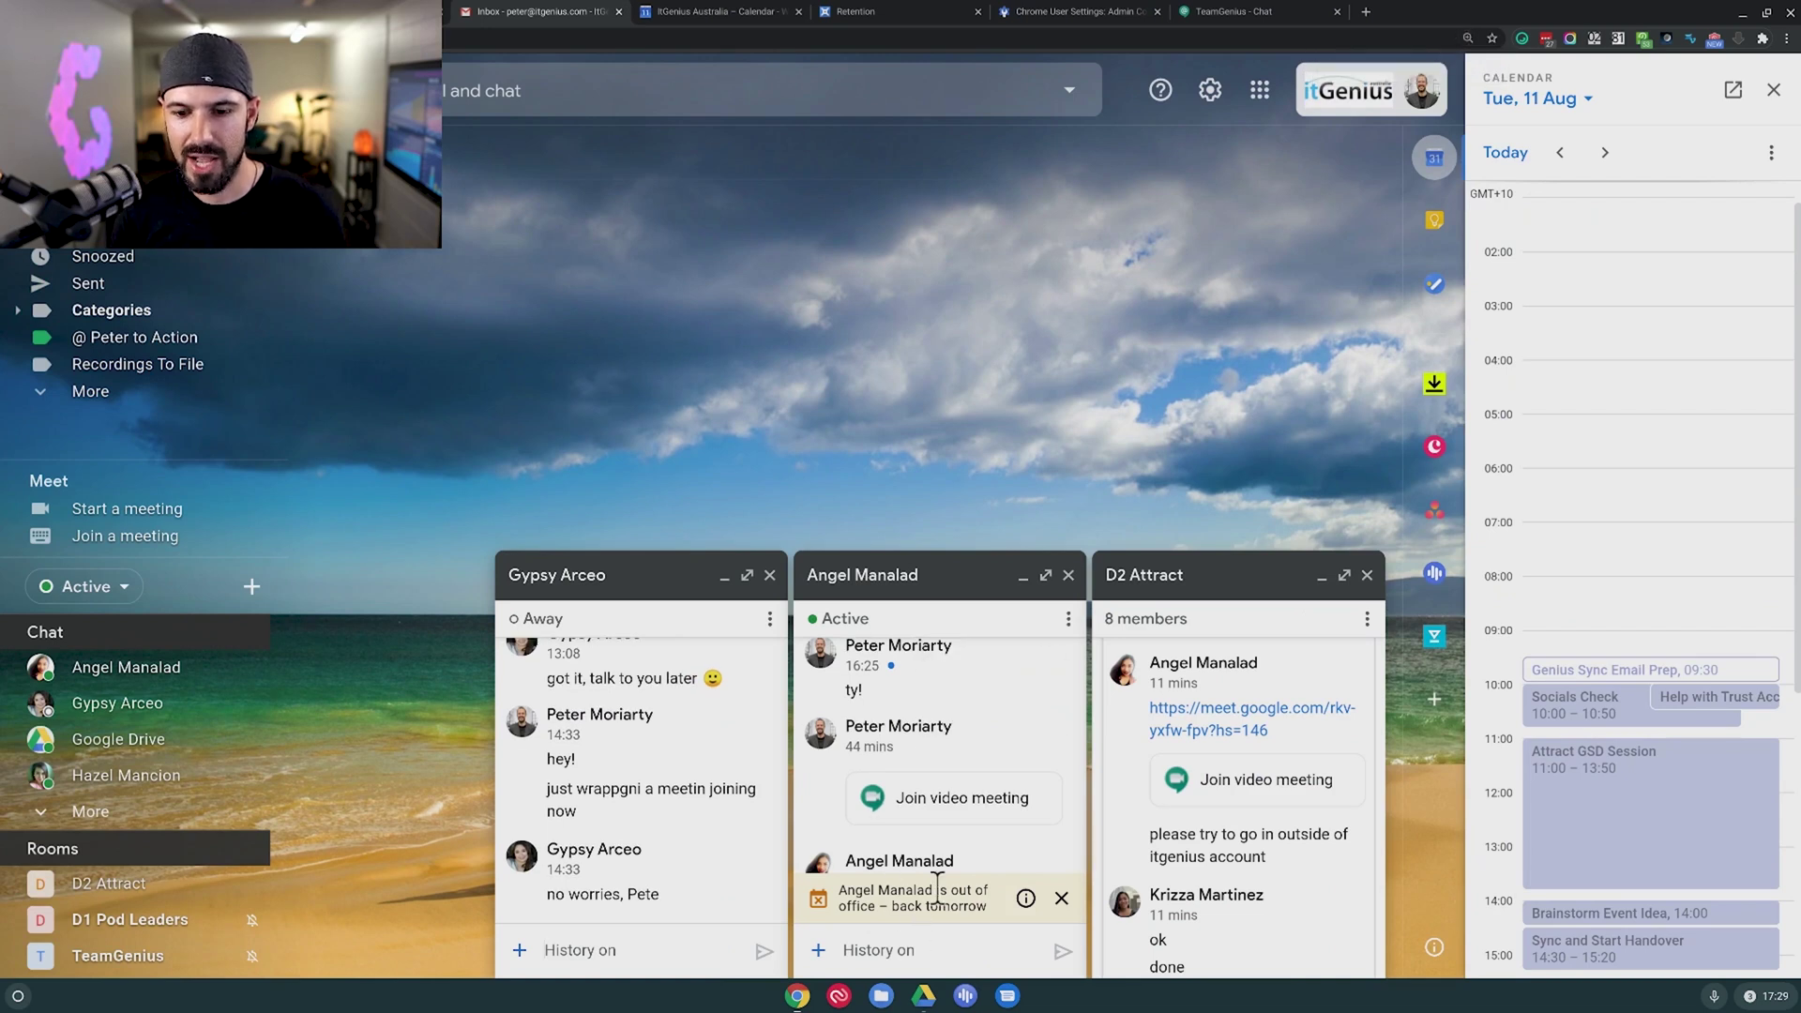
scroll(940, 851, down, 1)
scroll(941, 851, down, 1)
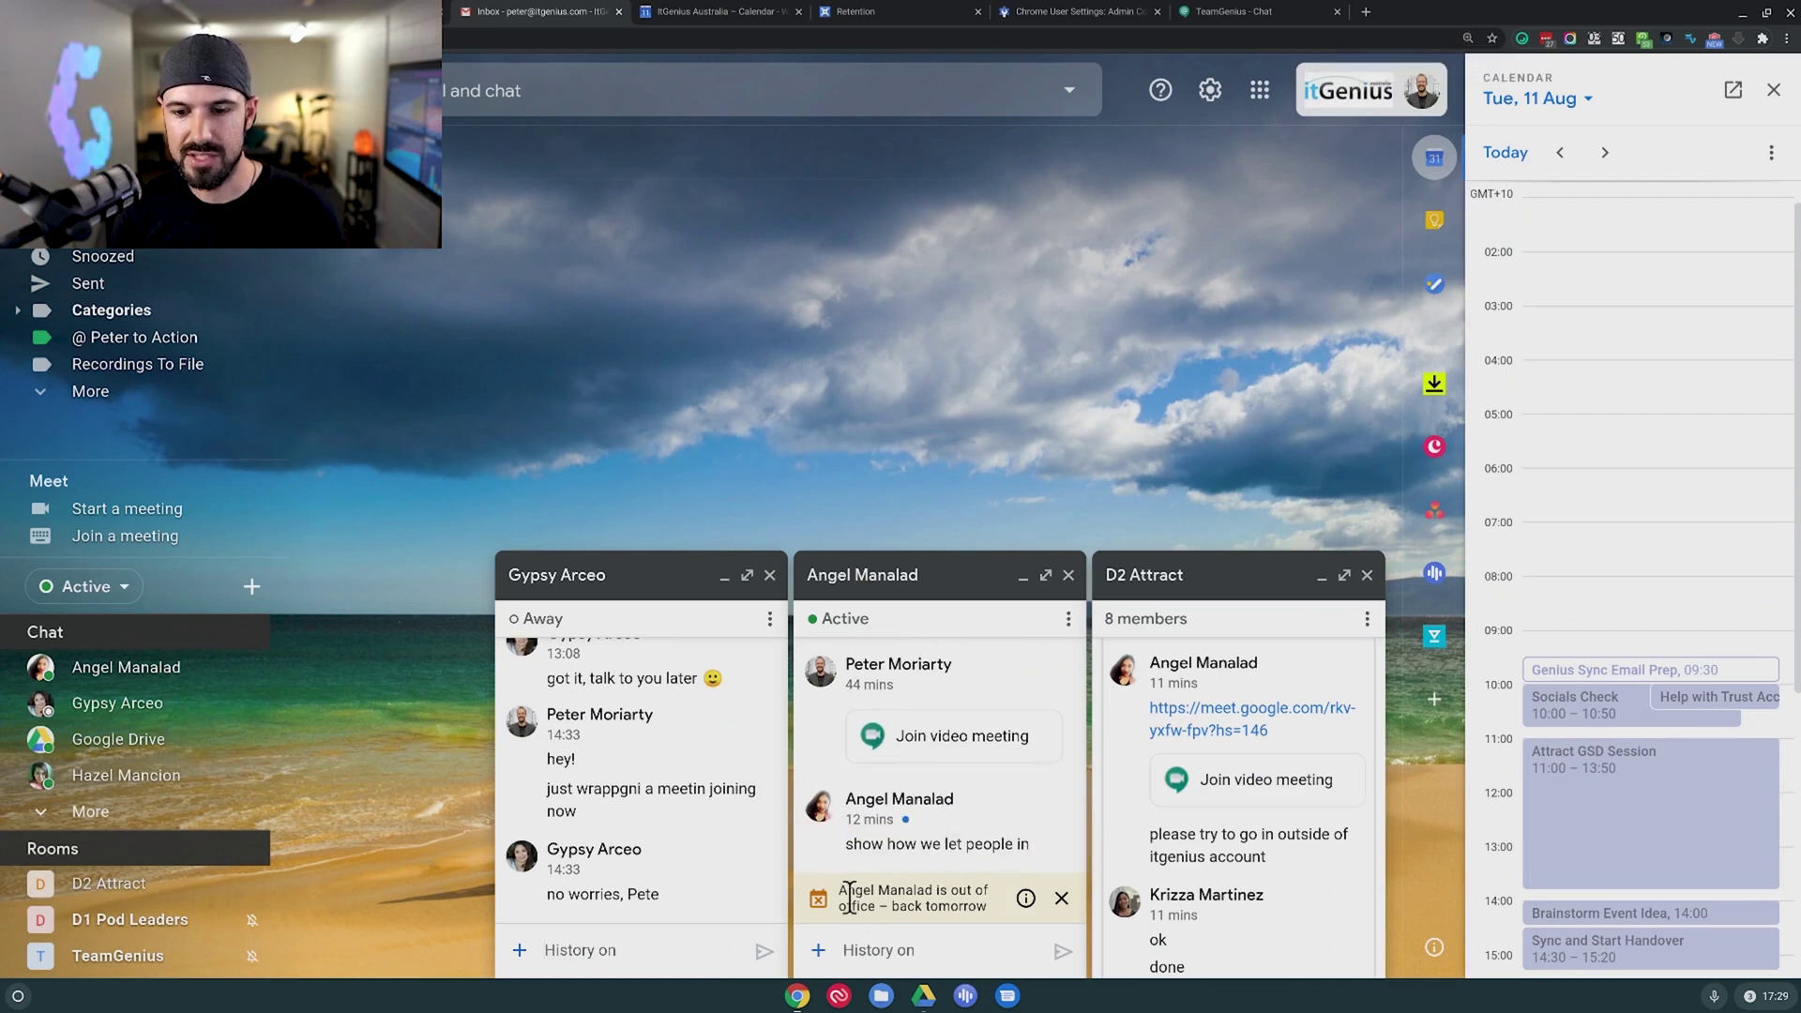
drag(841, 889, 990, 907)
click(990, 908)
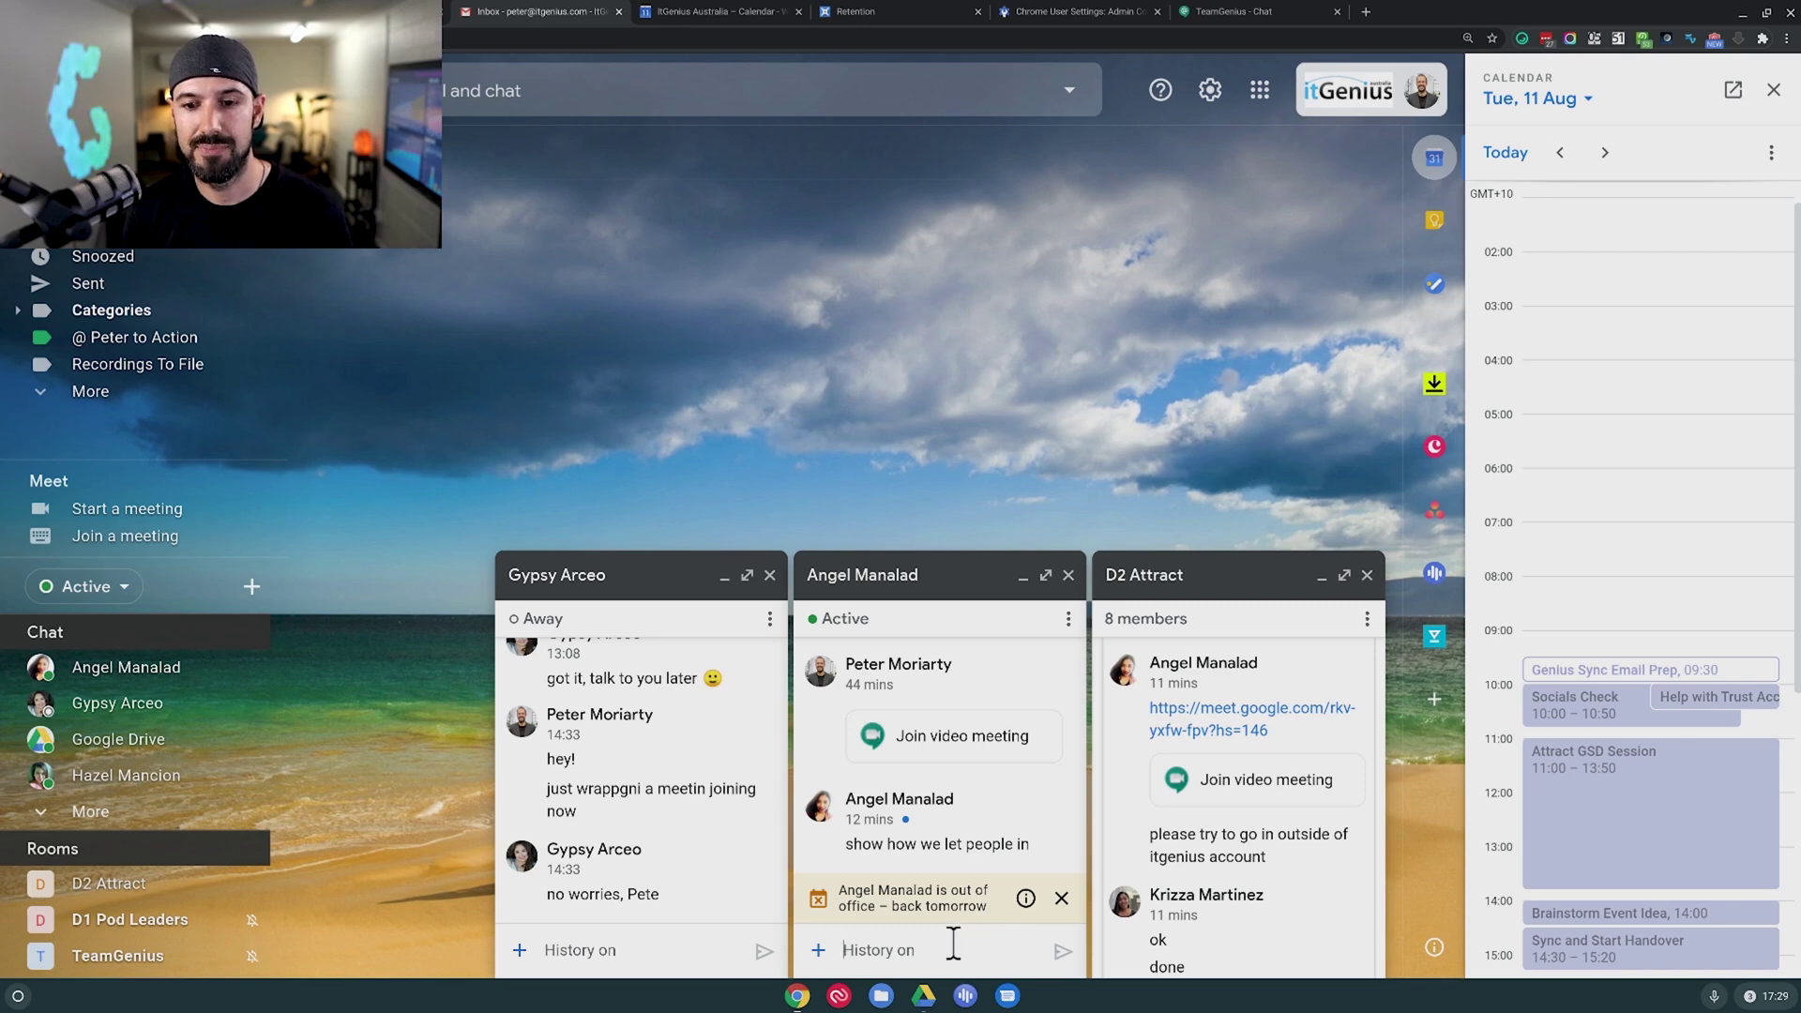
click(647, 21)
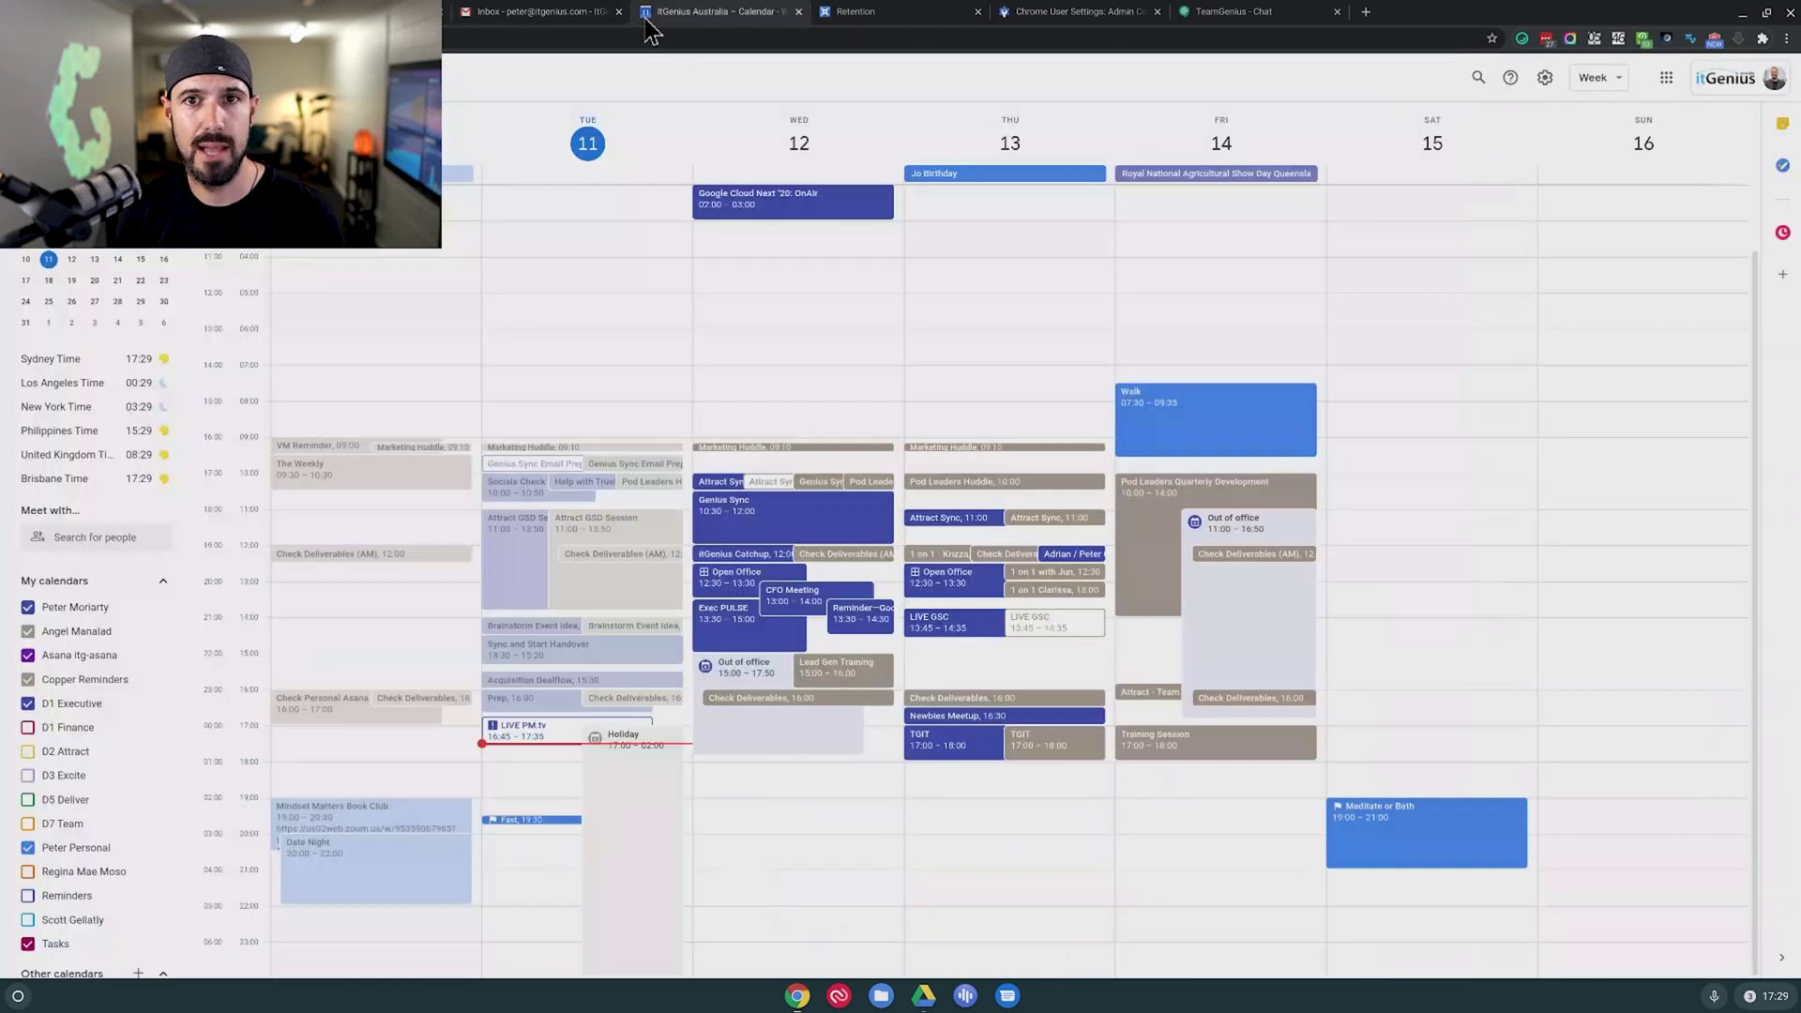
Step: Hide the teammate's calendar and discard a Tuesday 18:15 draft event with them as guest
click(77, 631)
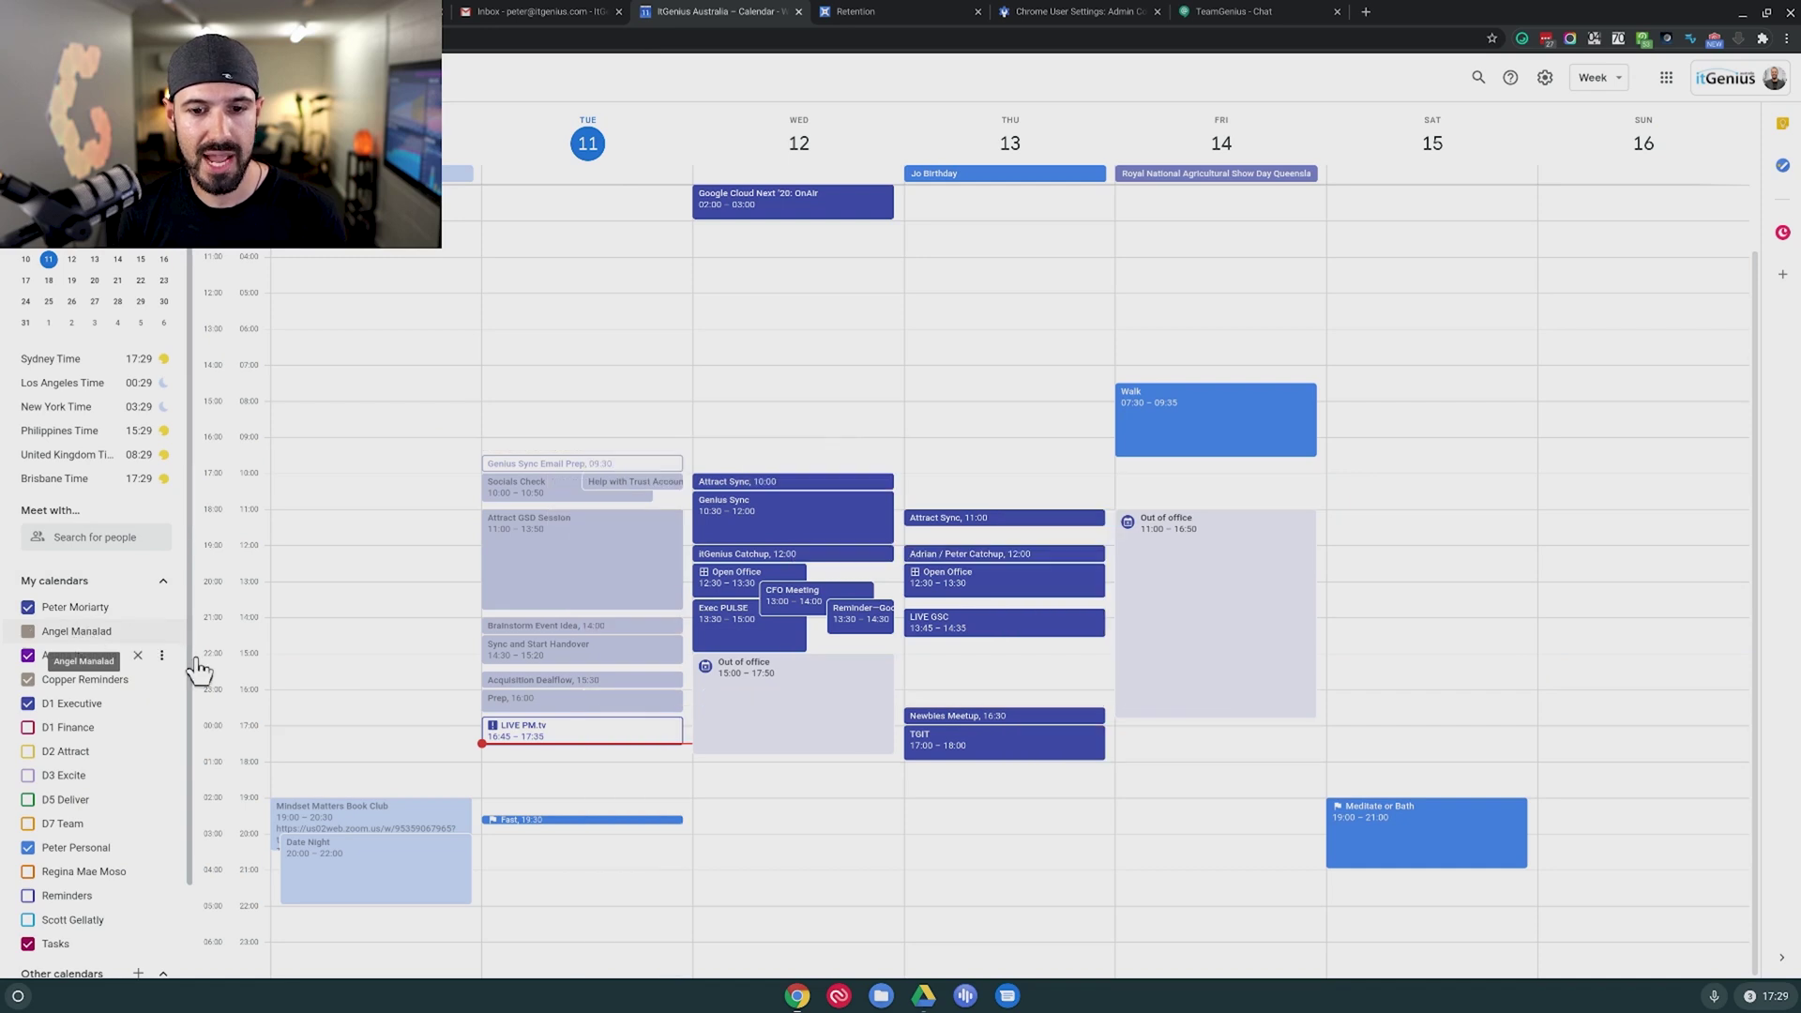
click(511, 780)
click(242, 567)
text(angel)
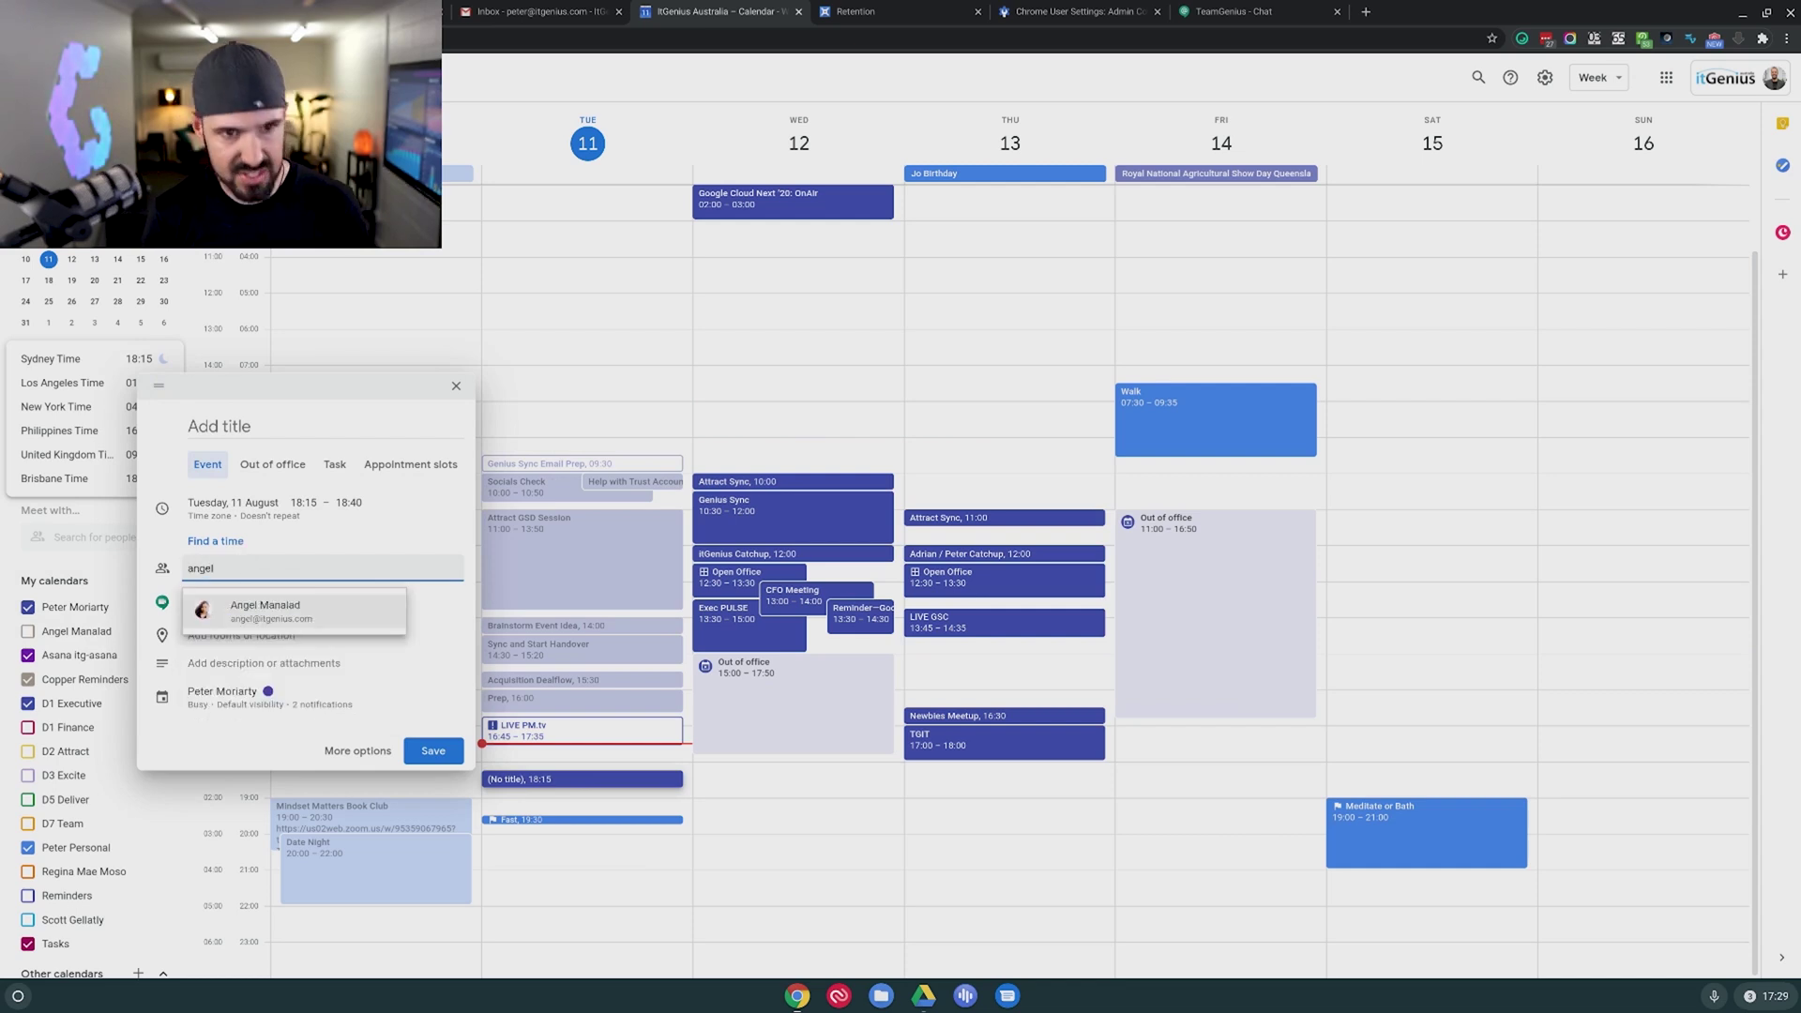
key(Return)
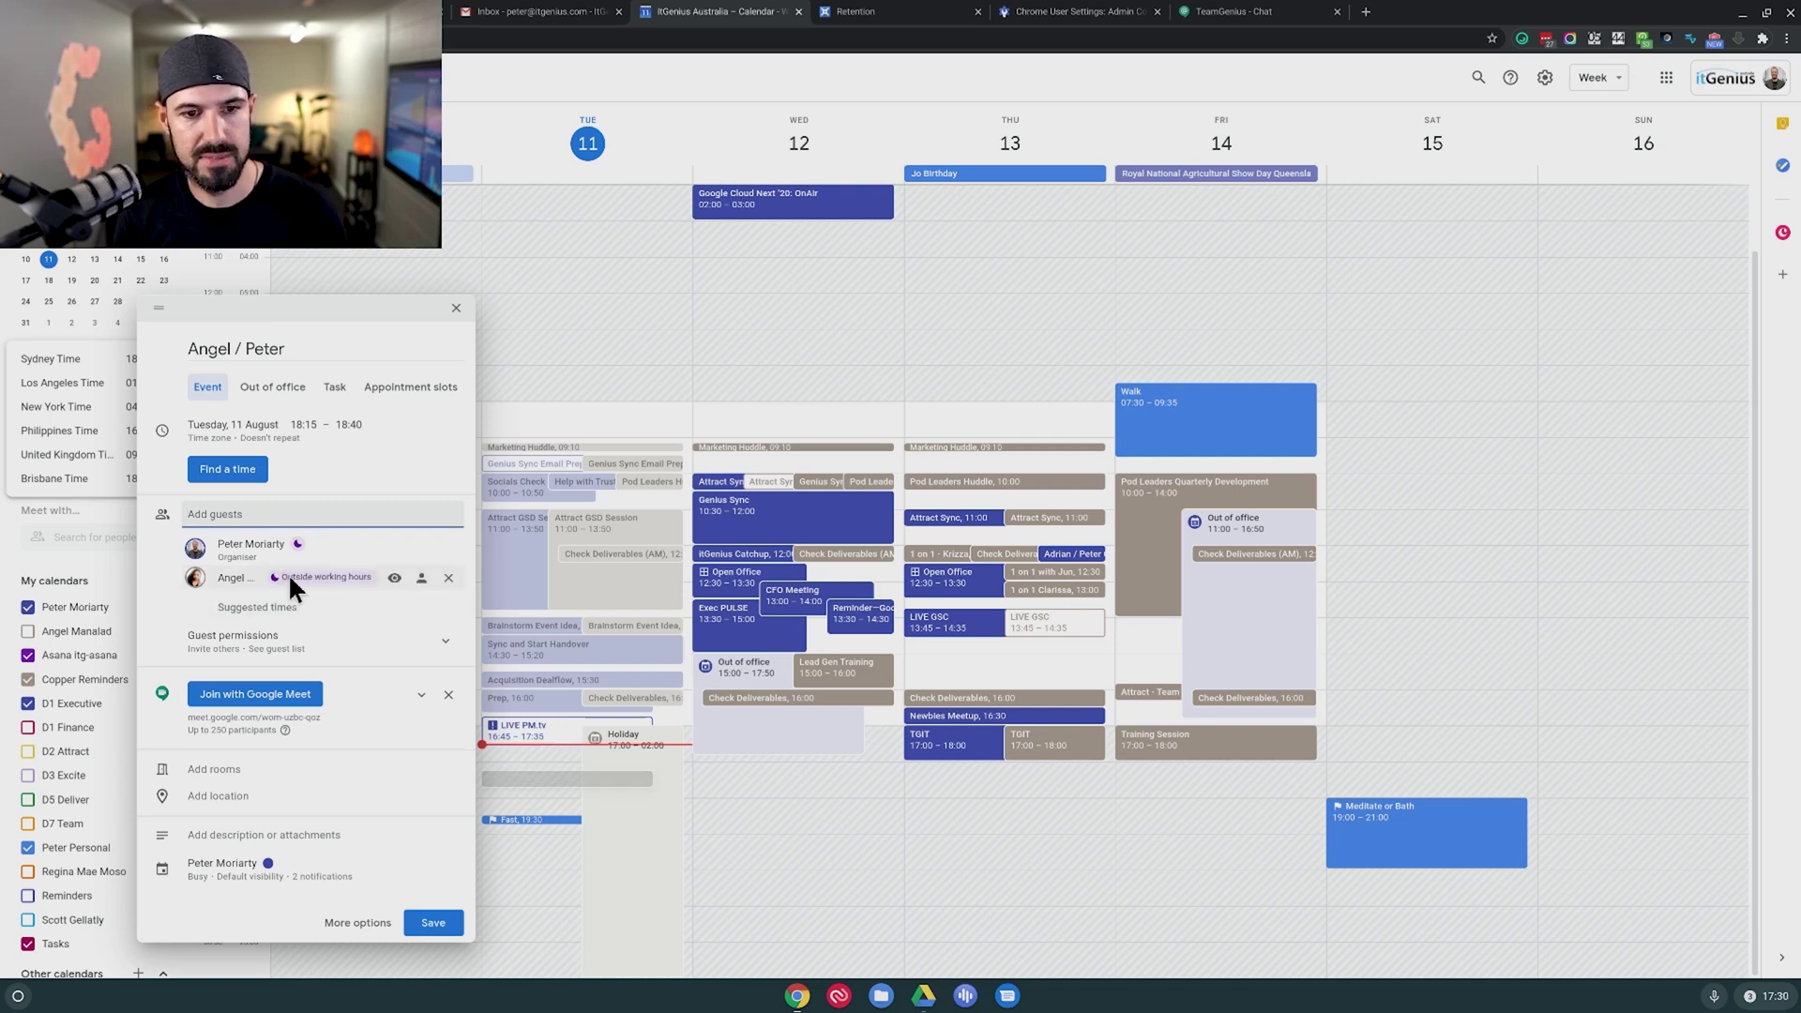
click(456, 308)
click(963, 541)
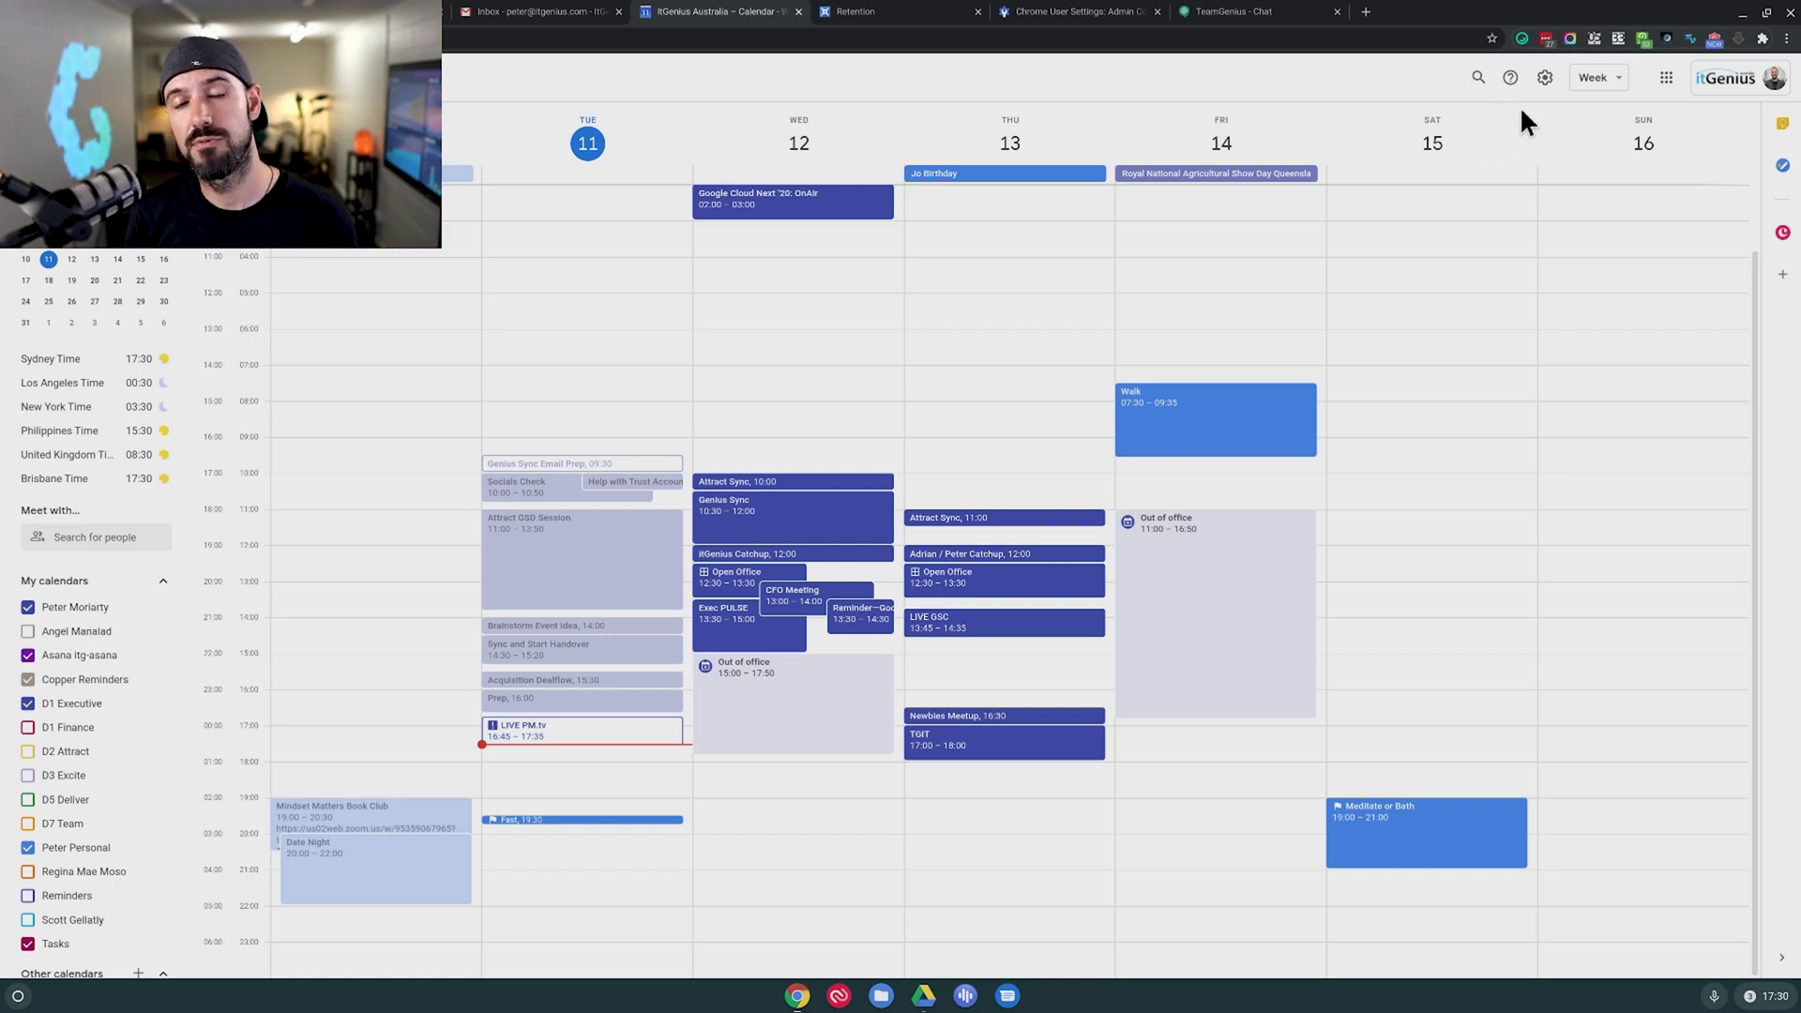
Step: Go to Settings > Working Hours, showing Tuesday–Thursday at 10:00–17:00, zoomed in
click(1545, 78)
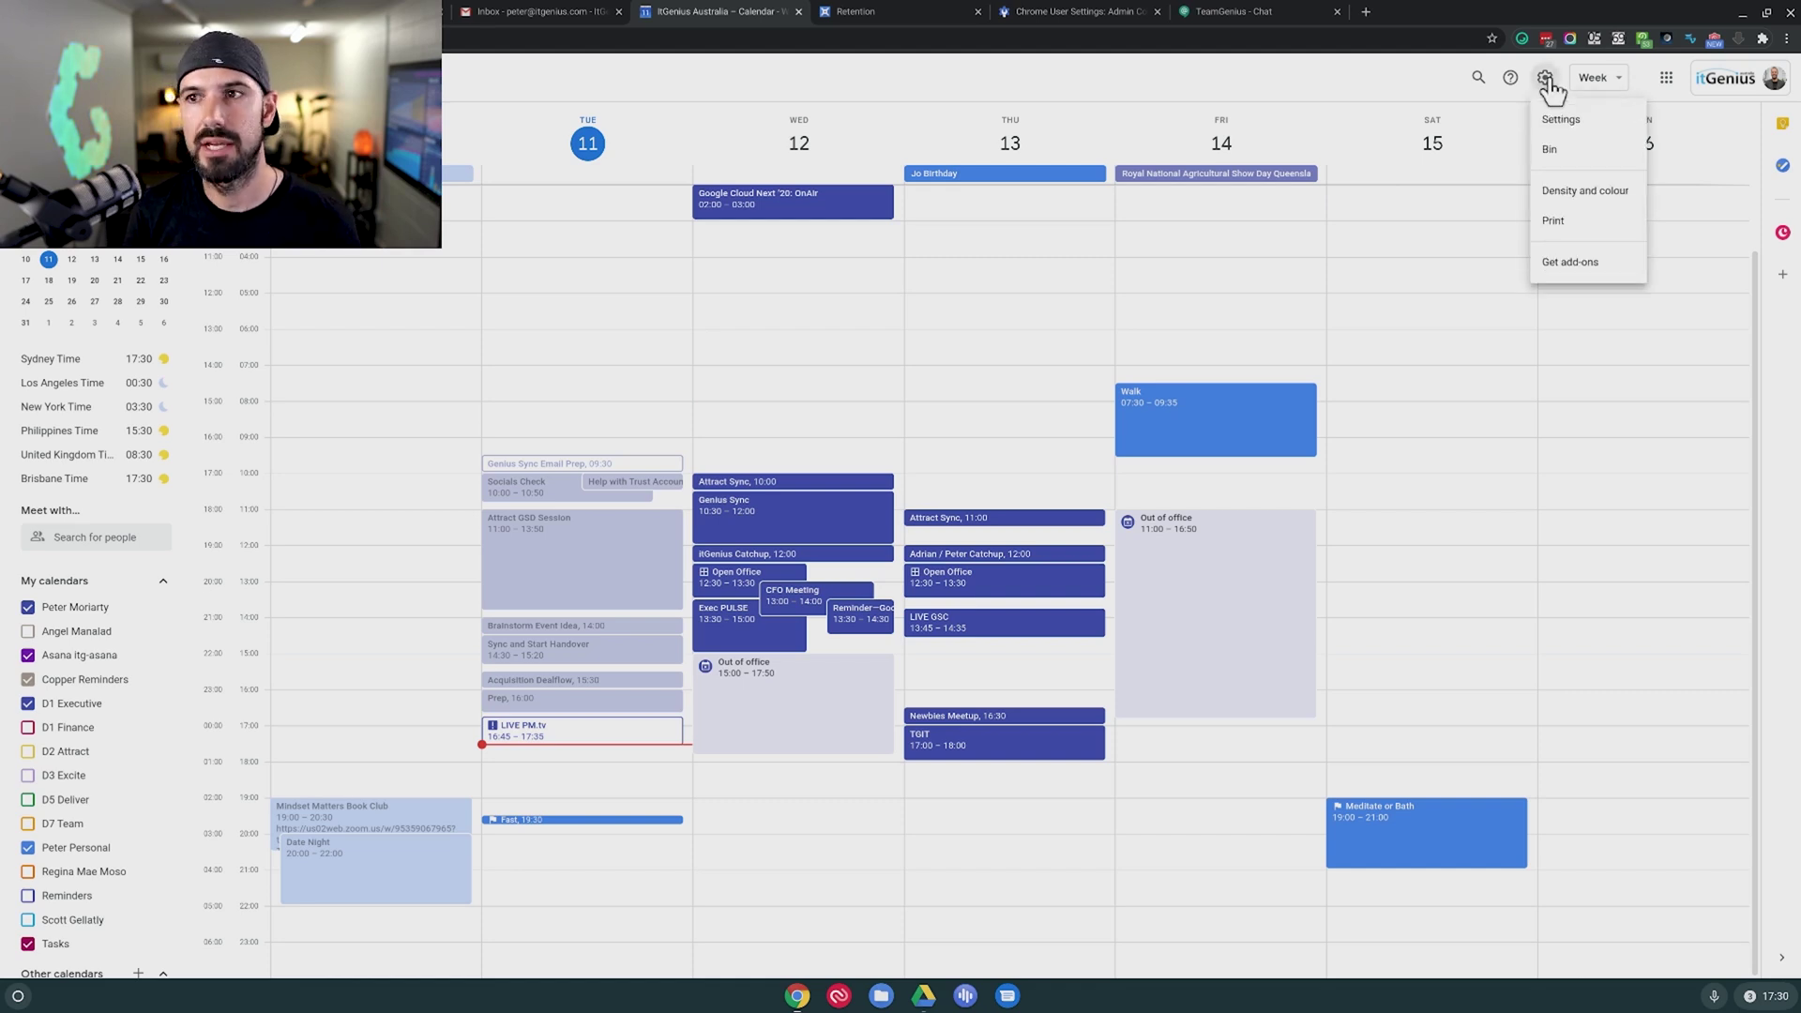
click(1592, 130)
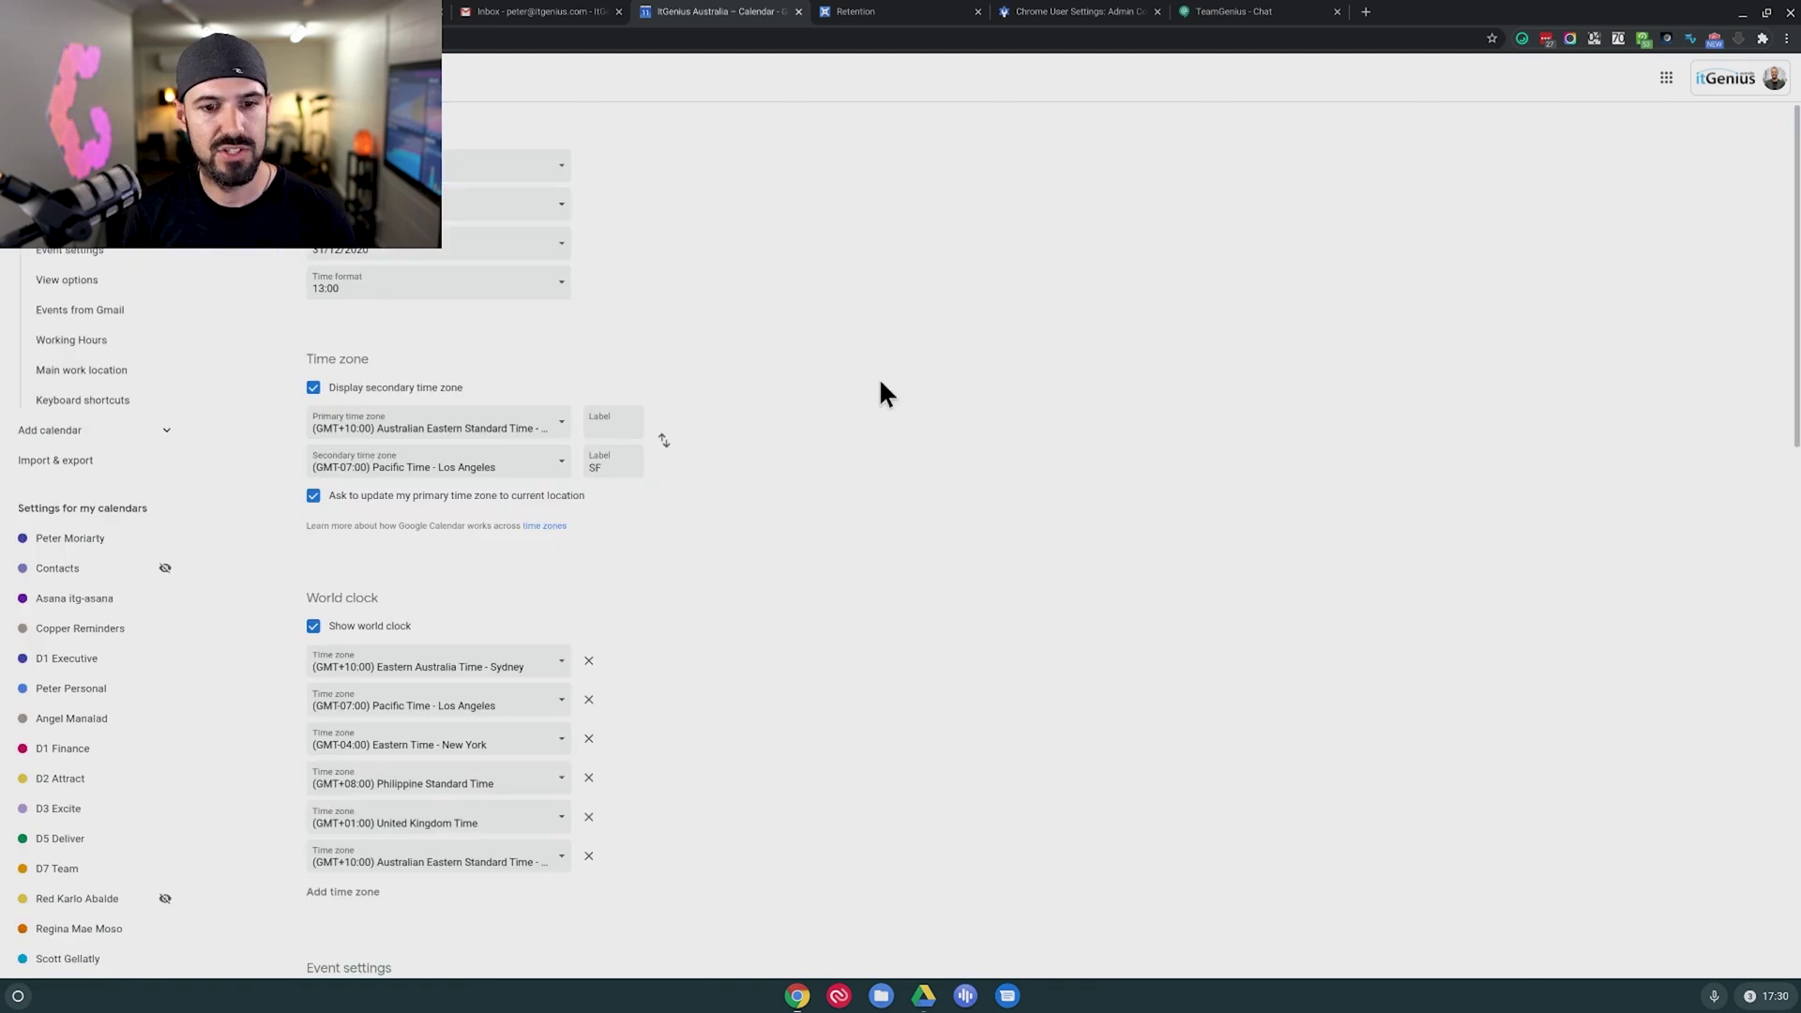
scroll(511, 310, down, 5)
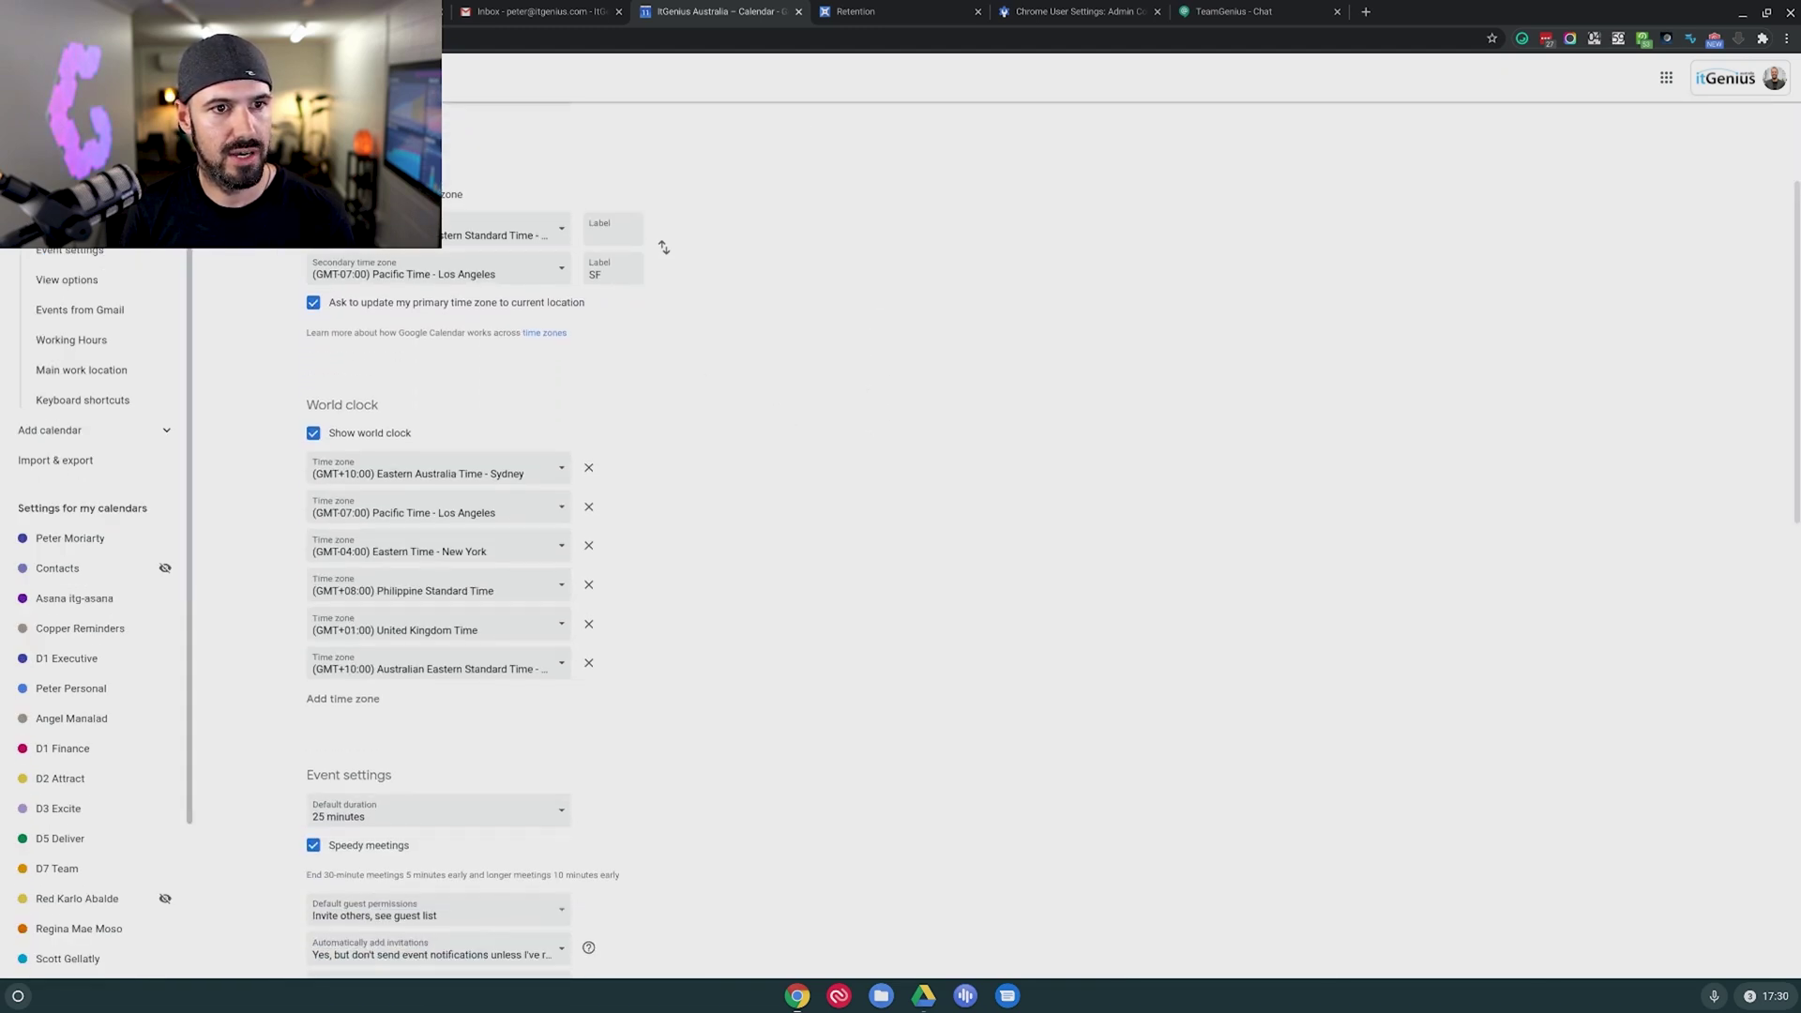
click(72, 338)
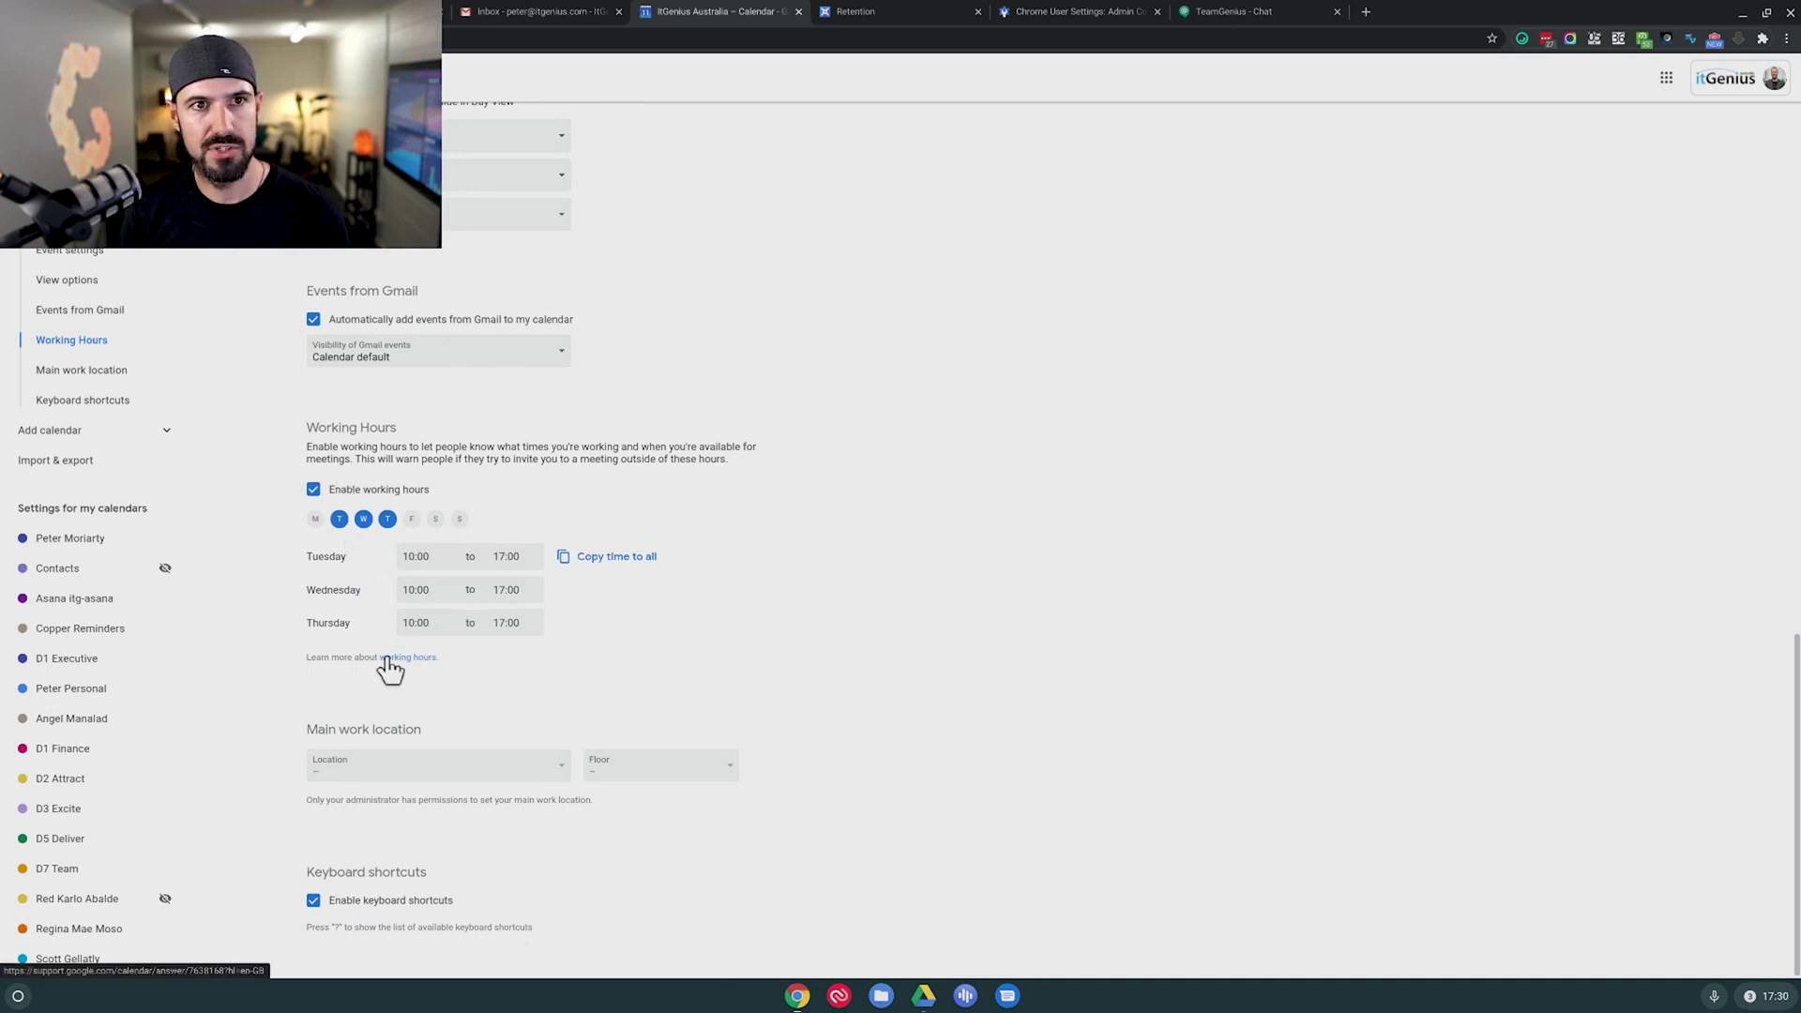
key(ctrl+plus)
key(ctrl+plus)
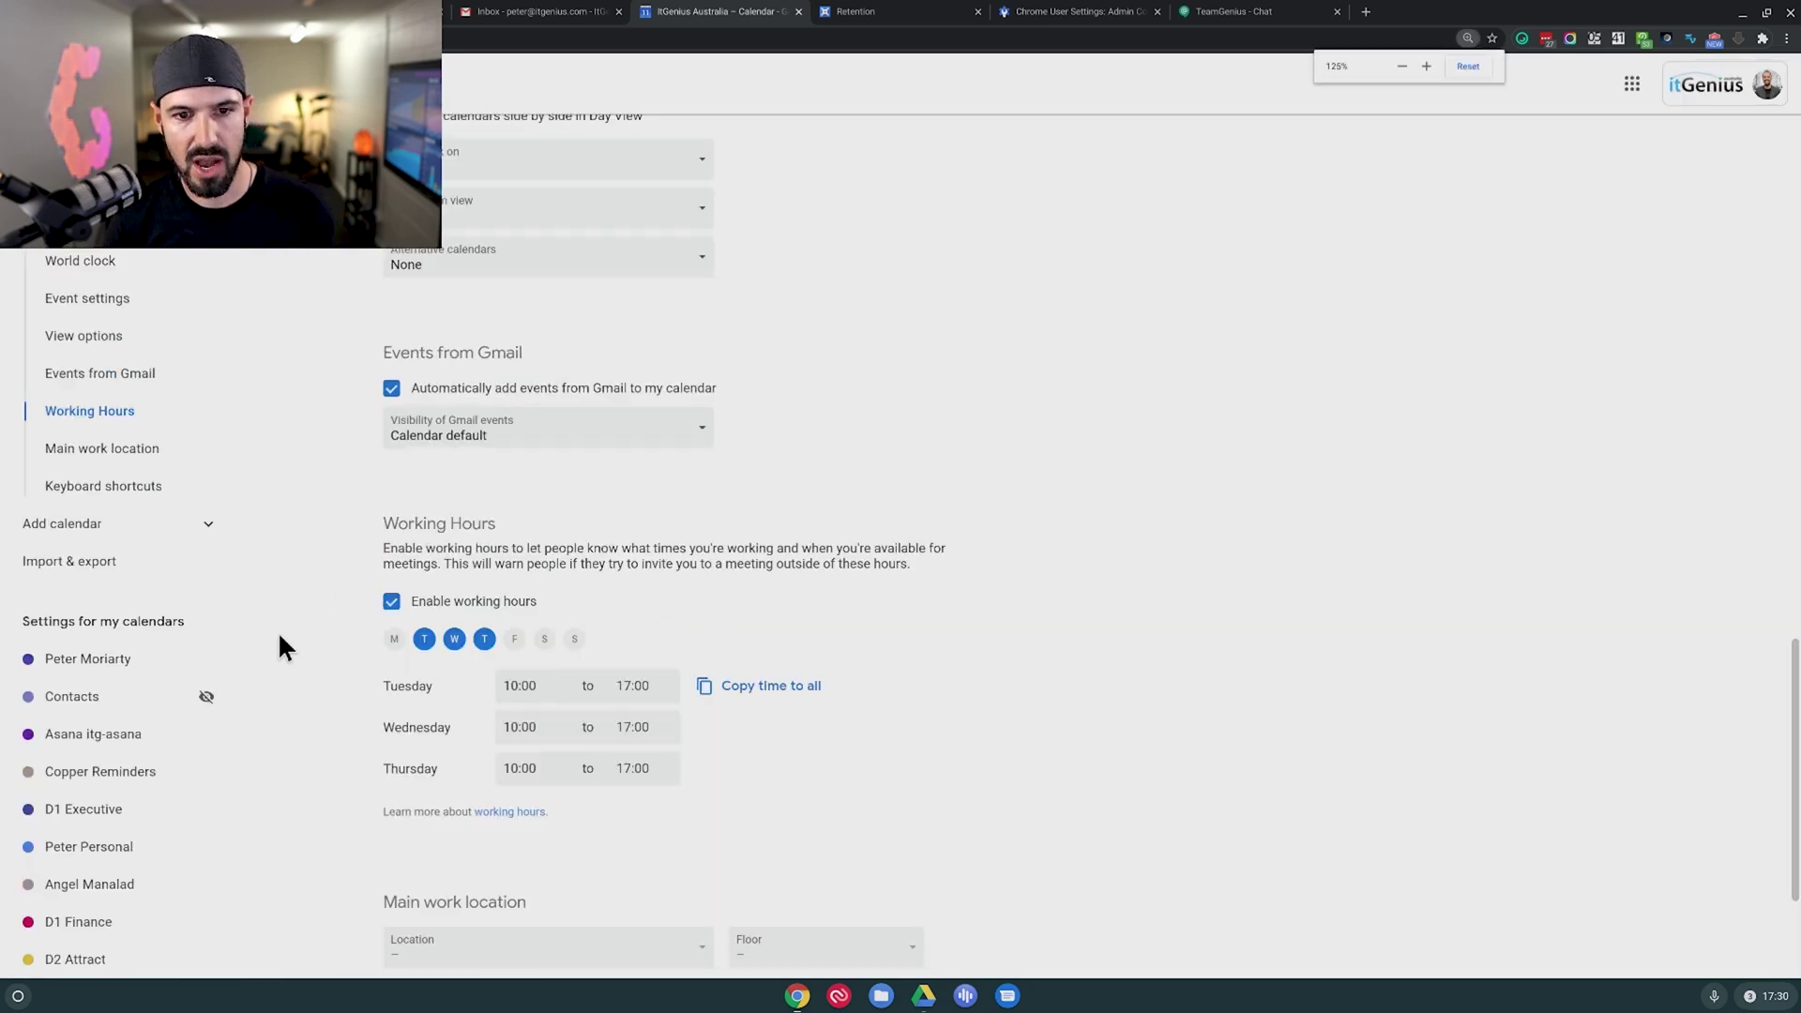
scroll(277, 632, down, 1)
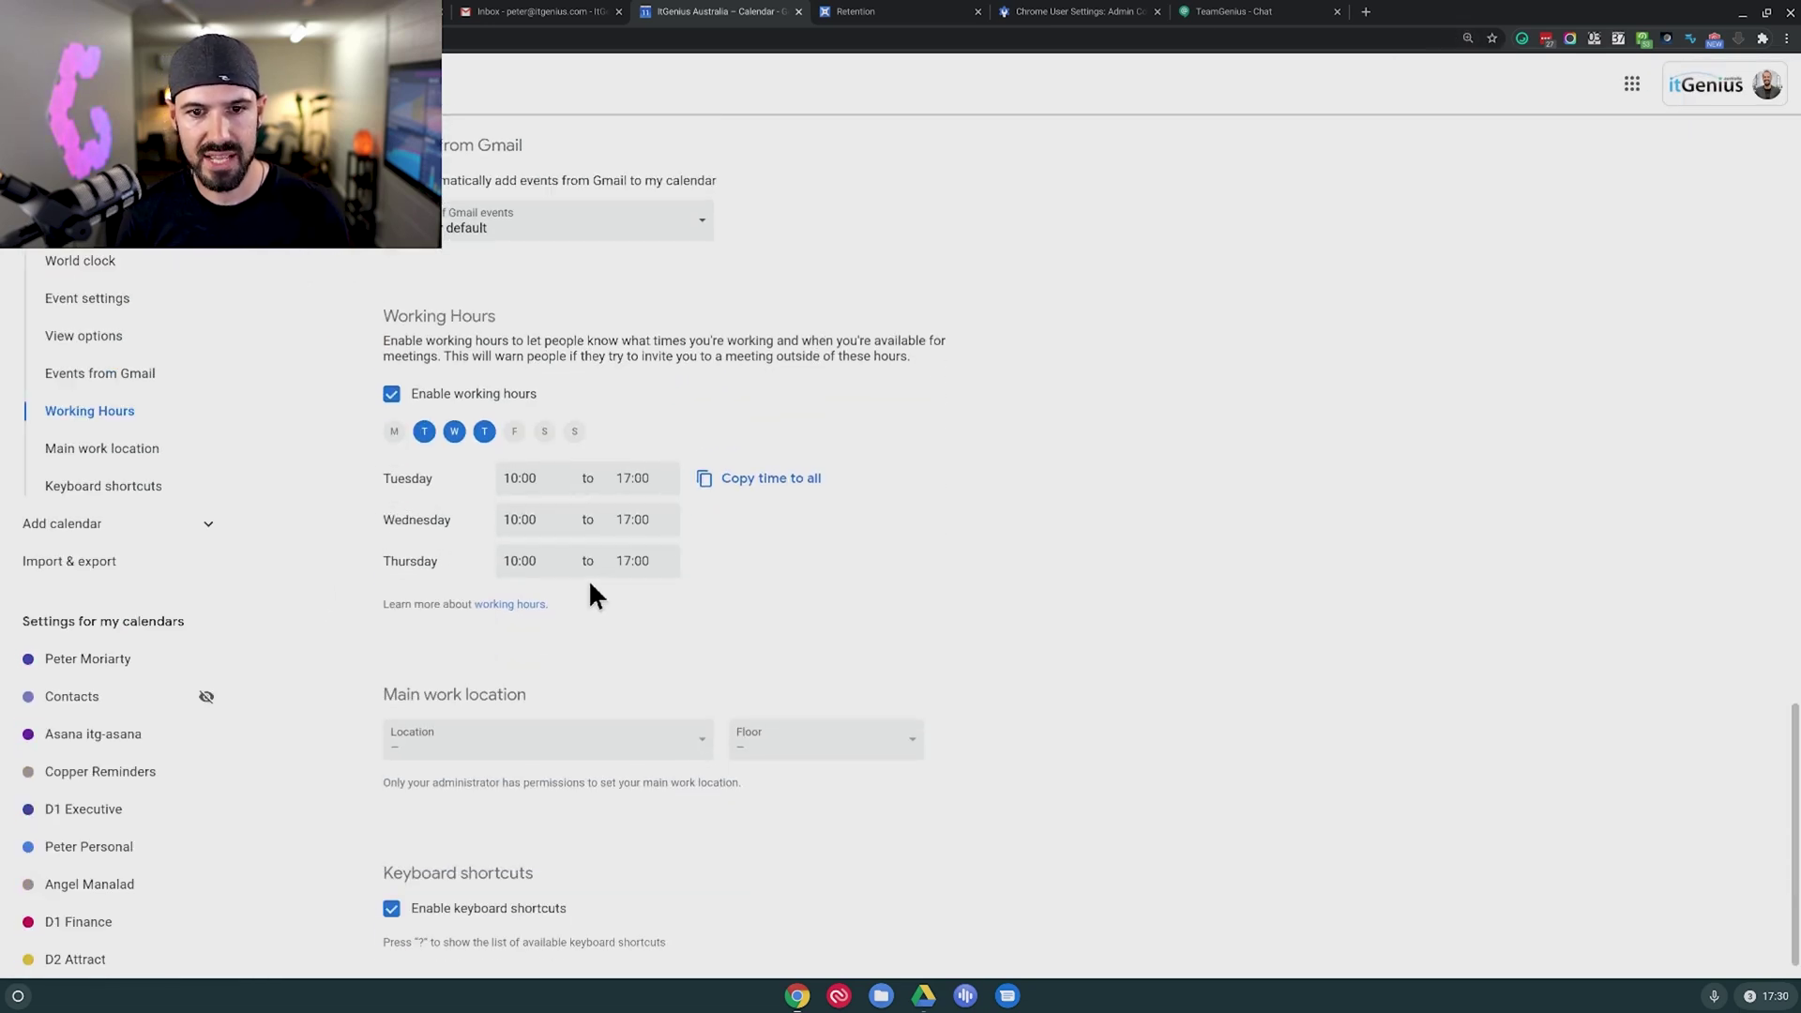